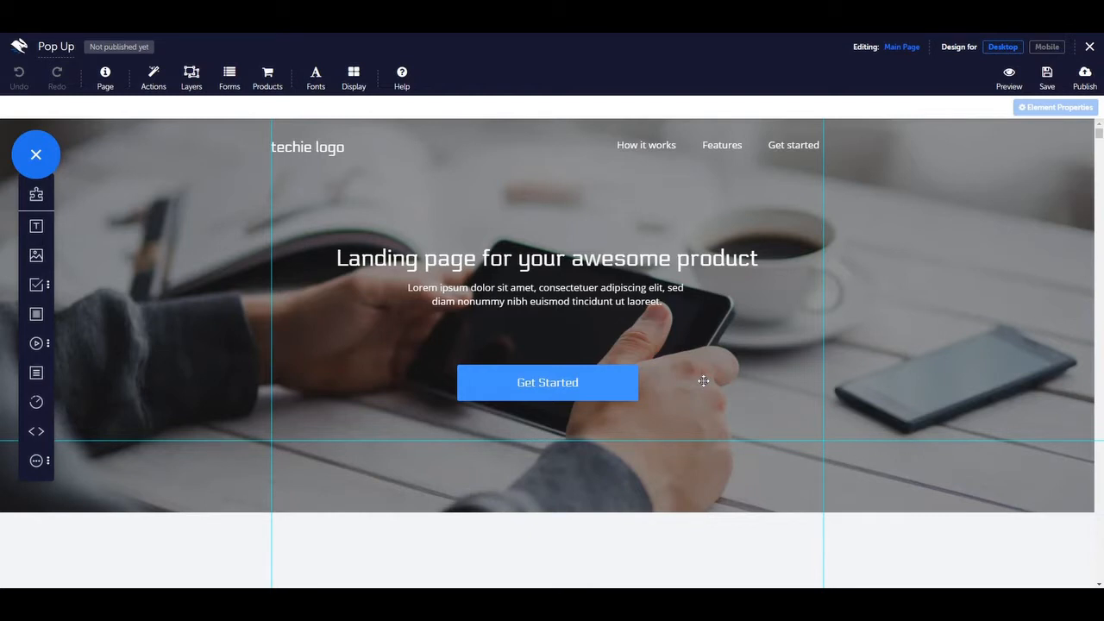
# Browse the Convertri layer templates for pop-ups and opt-ins
pyautogui.click(191, 79)
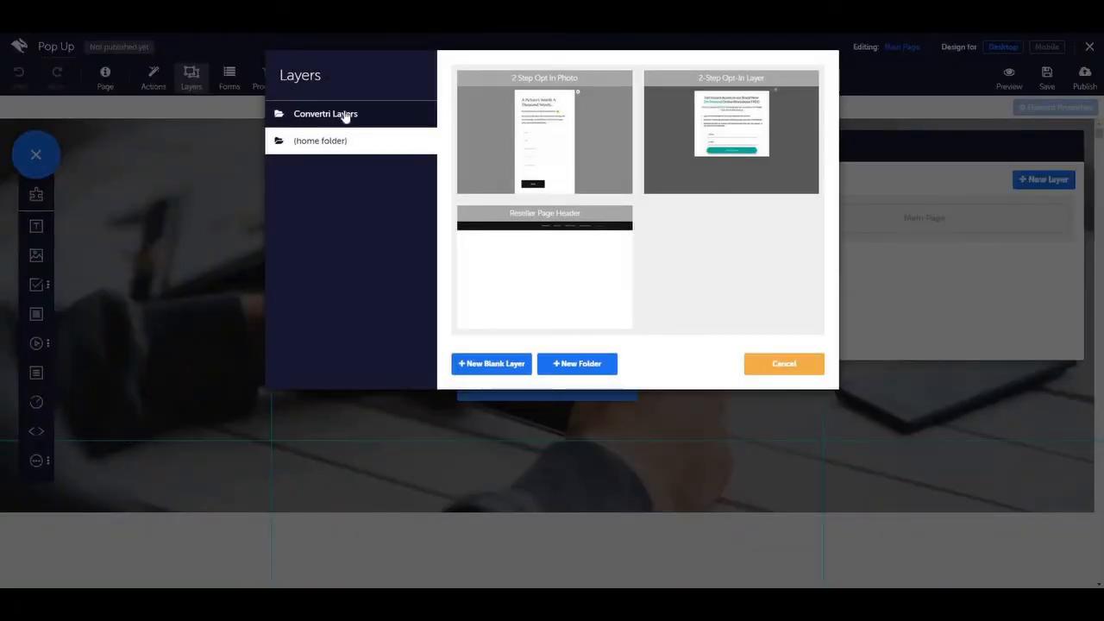
pyautogui.click(345, 117)
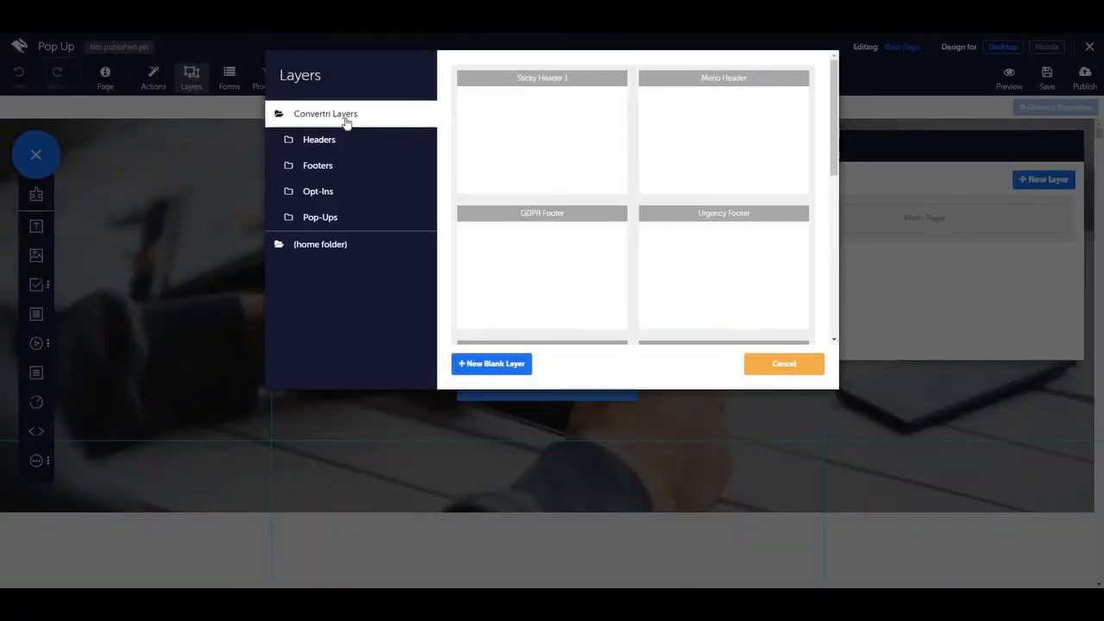
pyautogui.click(352, 222)
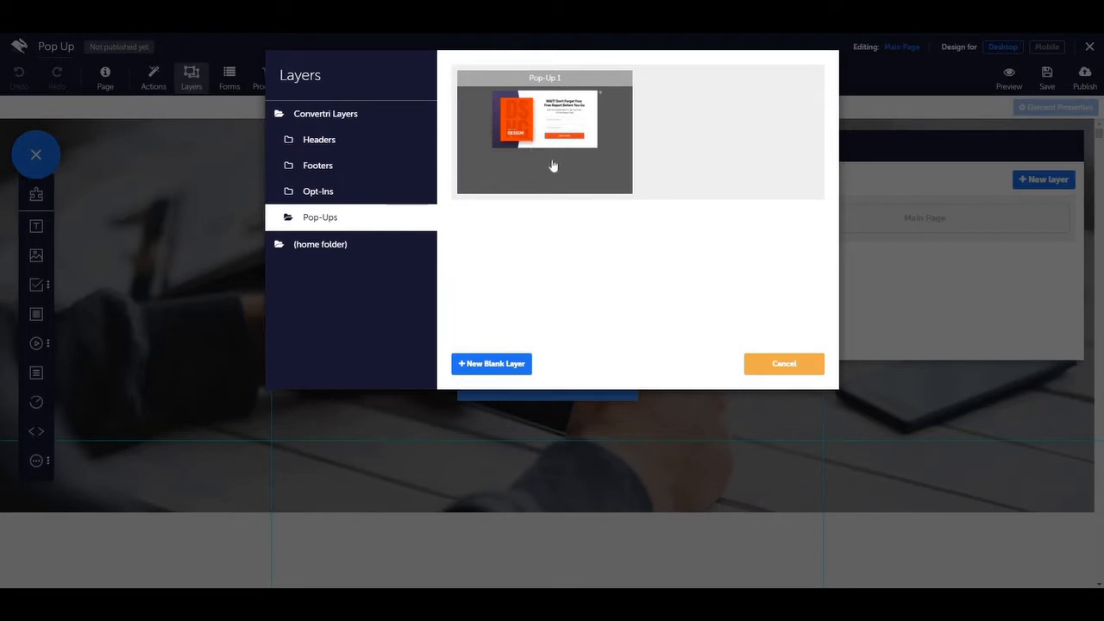
pyautogui.click(422, 199)
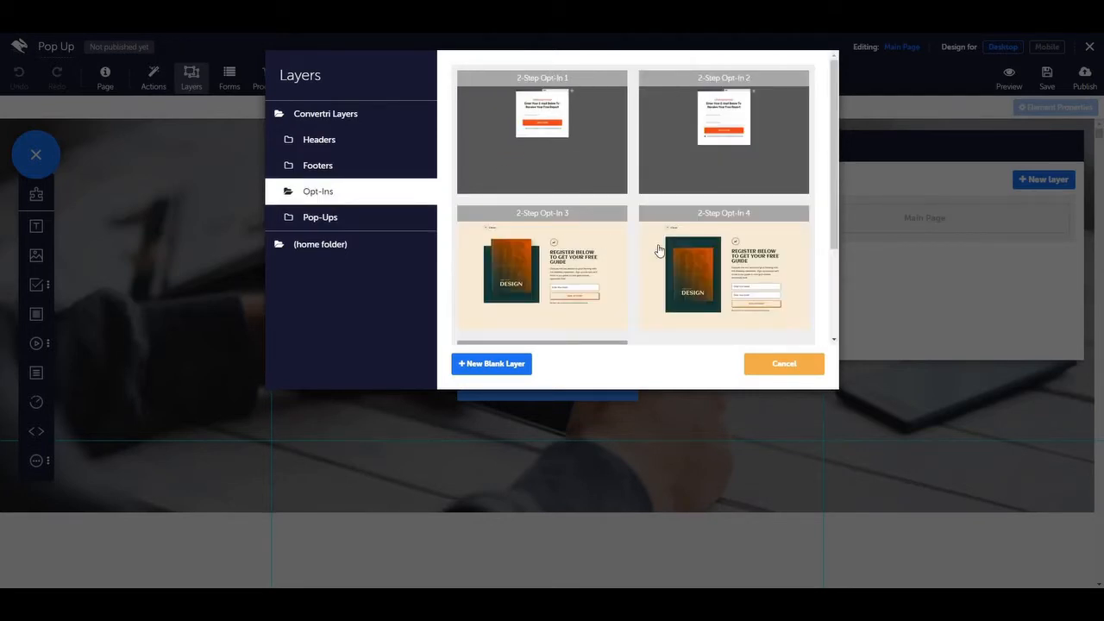
pyautogui.scroll(-3, 587, 268)
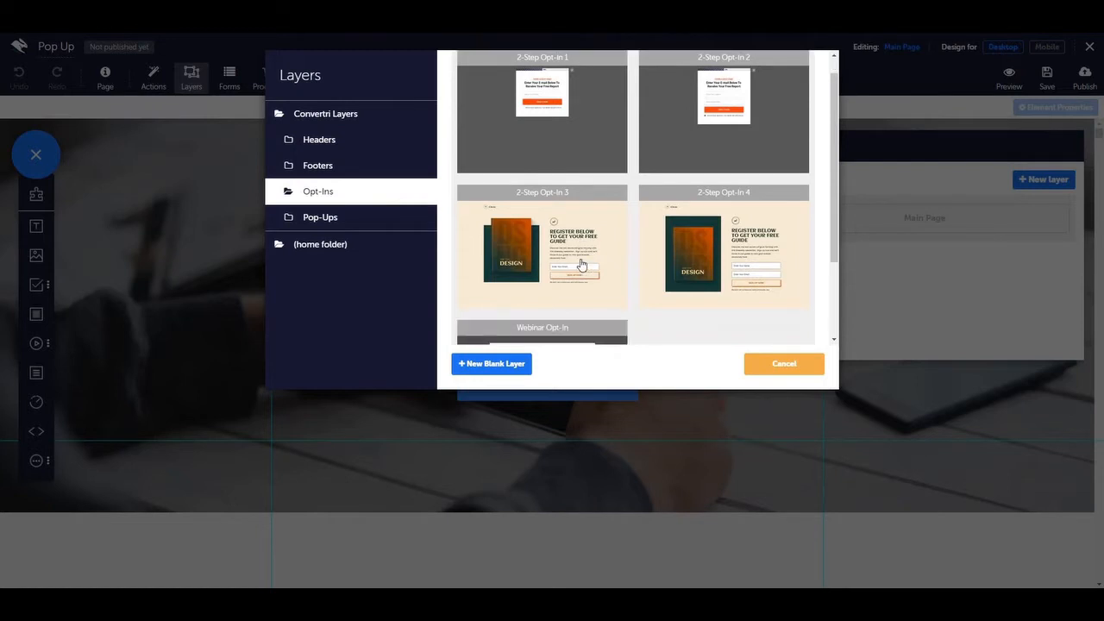
pyautogui.scroll(3, 656, 250)
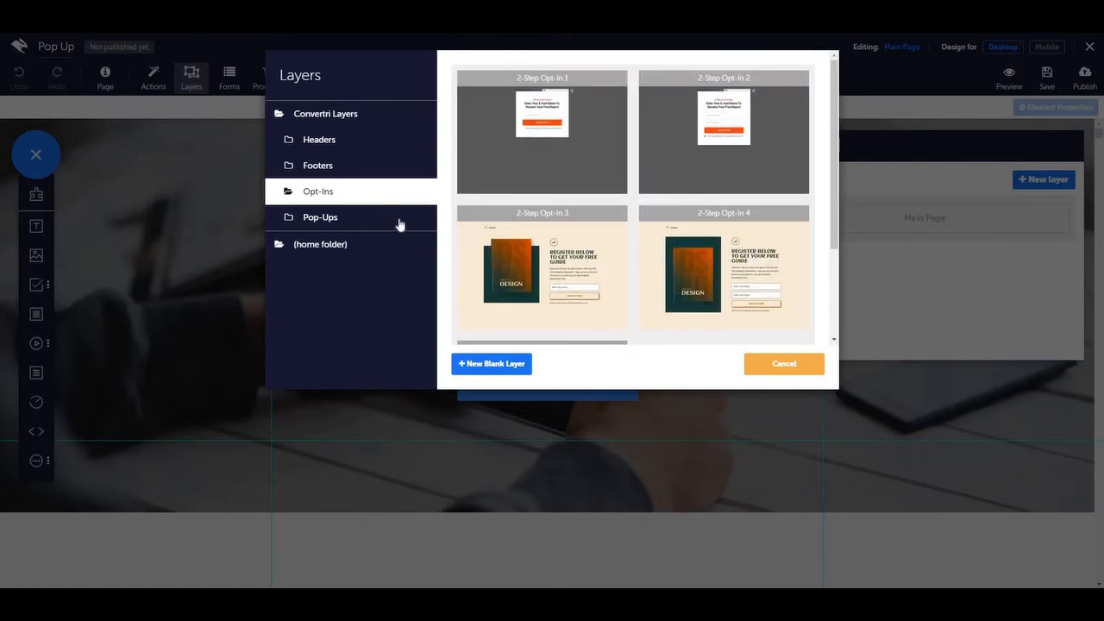
# Create a new blank layer named "Pop Up Layer"
pyautogui.click(492, 365)
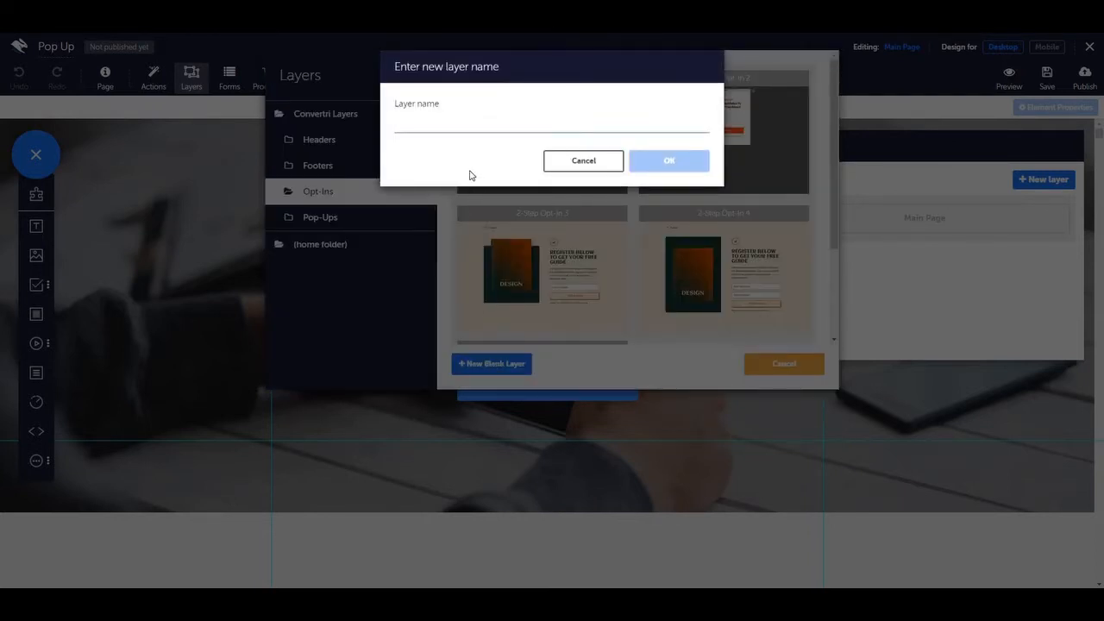
pyautogui.write('Pop U')
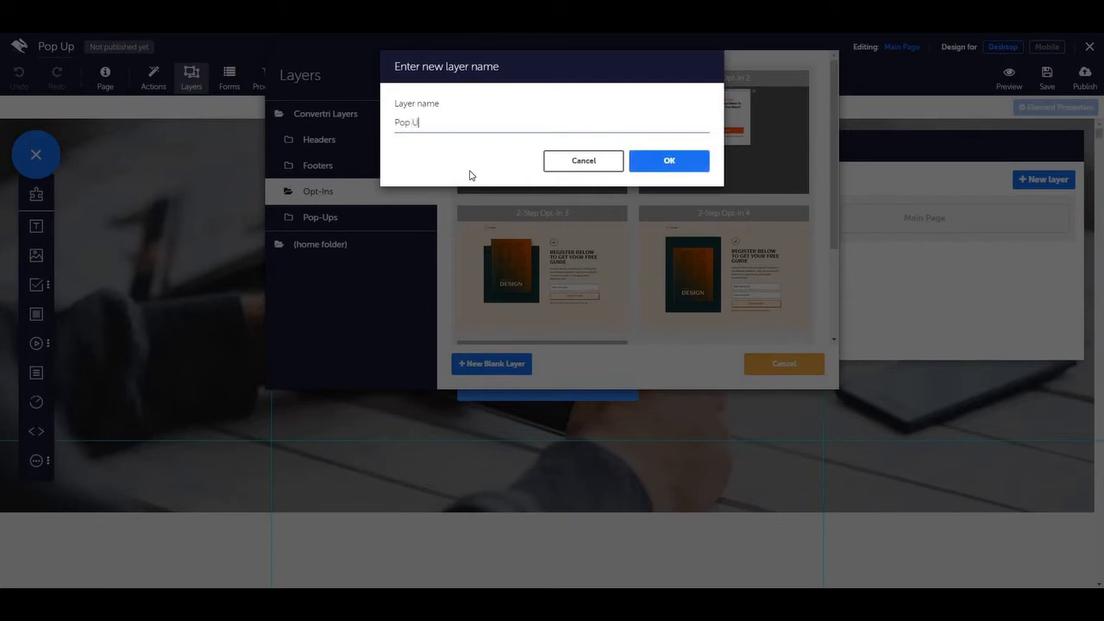
pyautogui.write('p Layer')
pyautogui.click(655, 166)
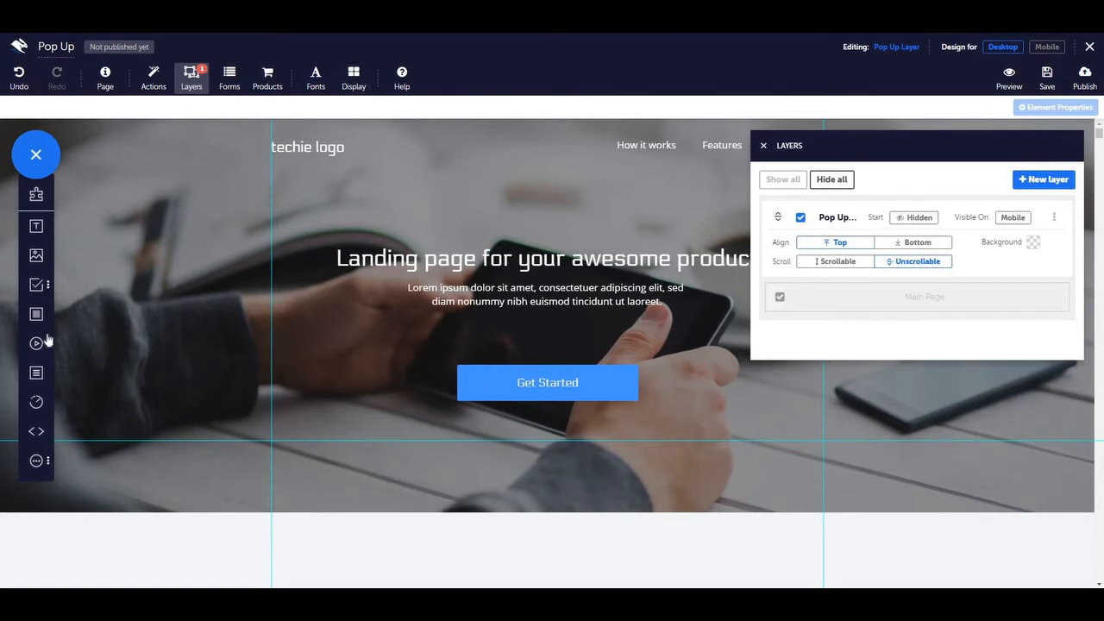
# Add a panel over the middle of the hero section and enlarge it to serve as the pop-up box
pyautogui.moveTo(37, 320)
pyautogui.moveTo(174, 325); pyautogui.dragTo(420, 233)
pyautogui.moveTo(590, 380); pyautogui.dragTo(766, 445)
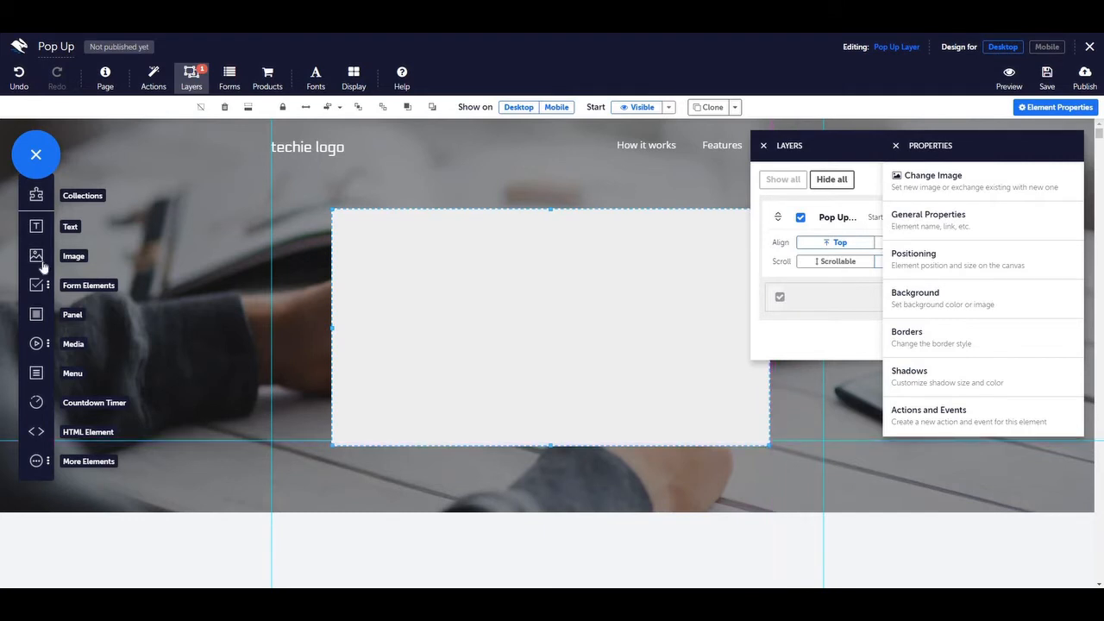
# Add a First Name field, an Email field and a Submit button, stacked one below another inside the panel
pyautogui.moveTo(118, 281)
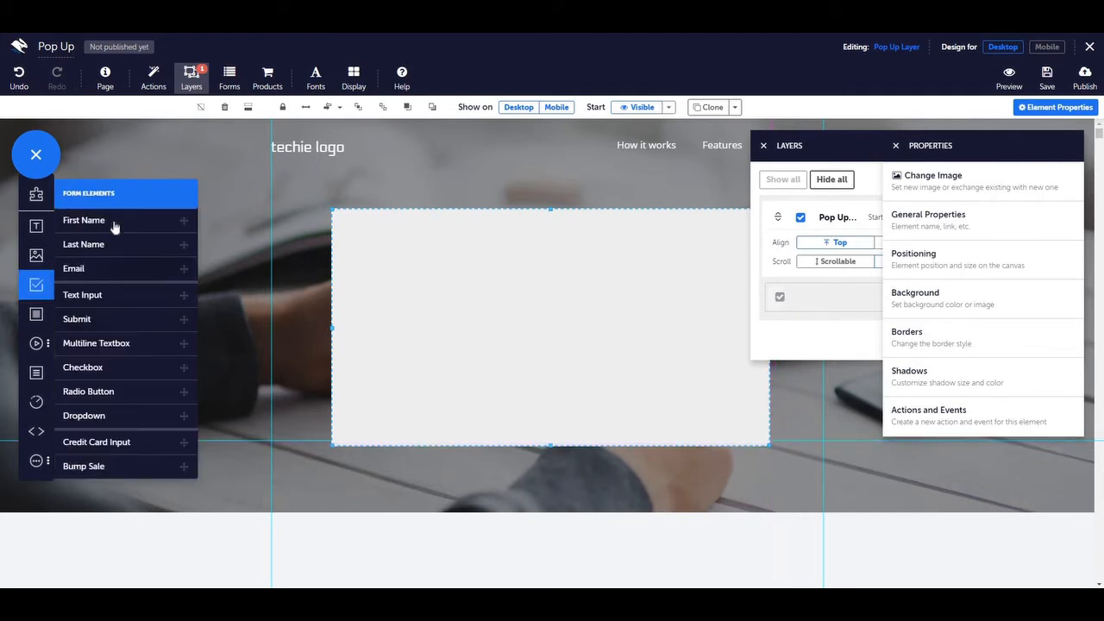
pyautogui.moveTo(115, 227); pyautogui.dragTo(549, 309)
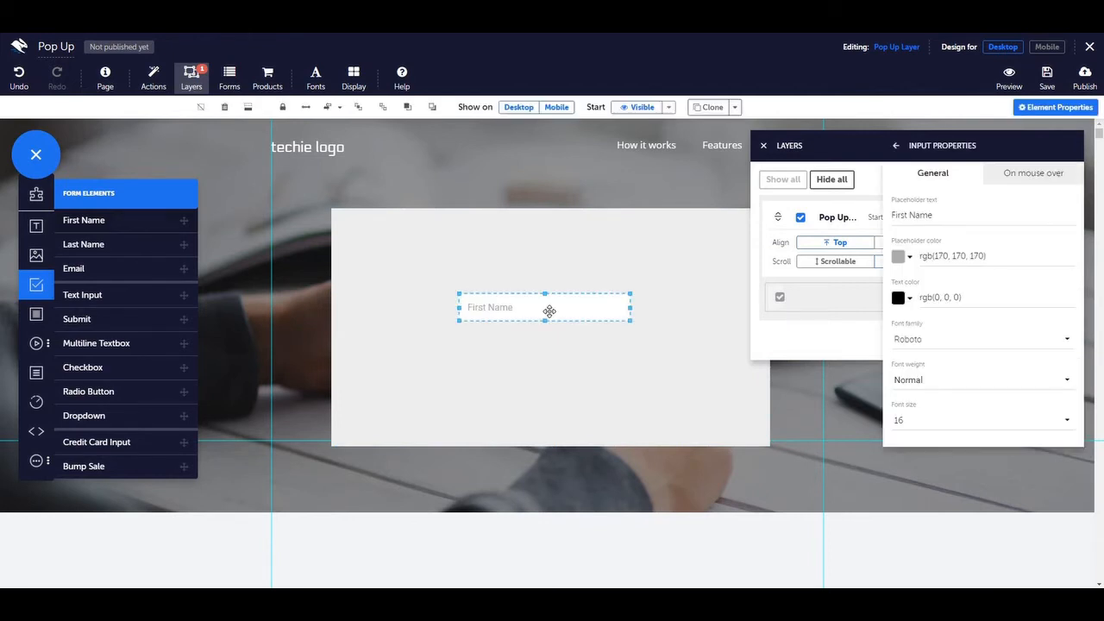
pyautogui.moveTo(121, 270); pyautogui.dragTo(533, 350)
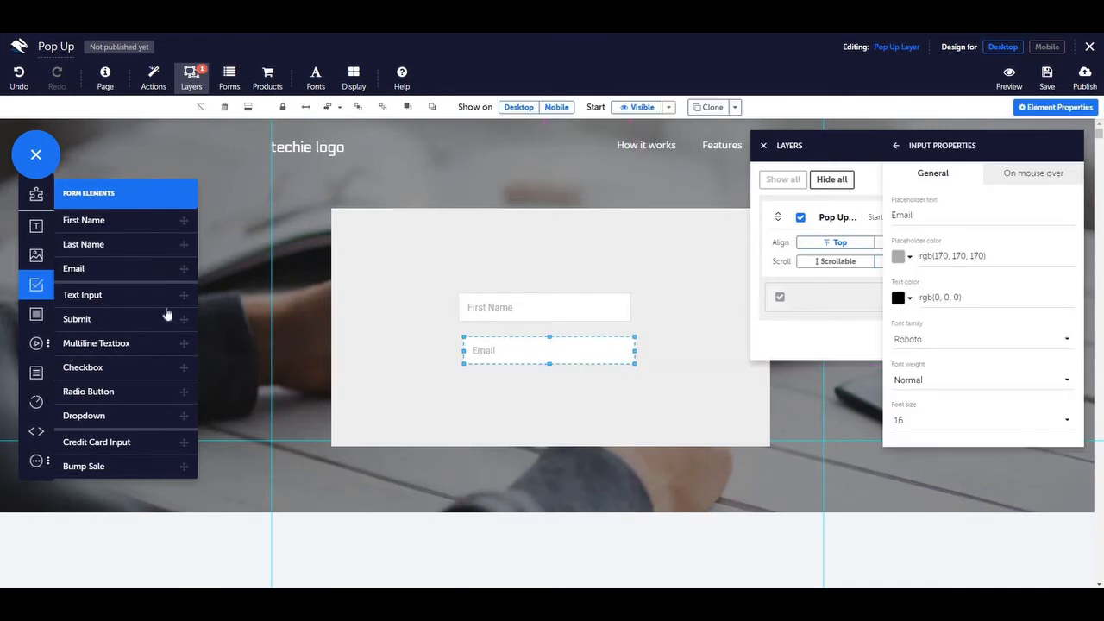
pyautogui.moveTo(77, 319); pyautogui.dragTo(577, 399)
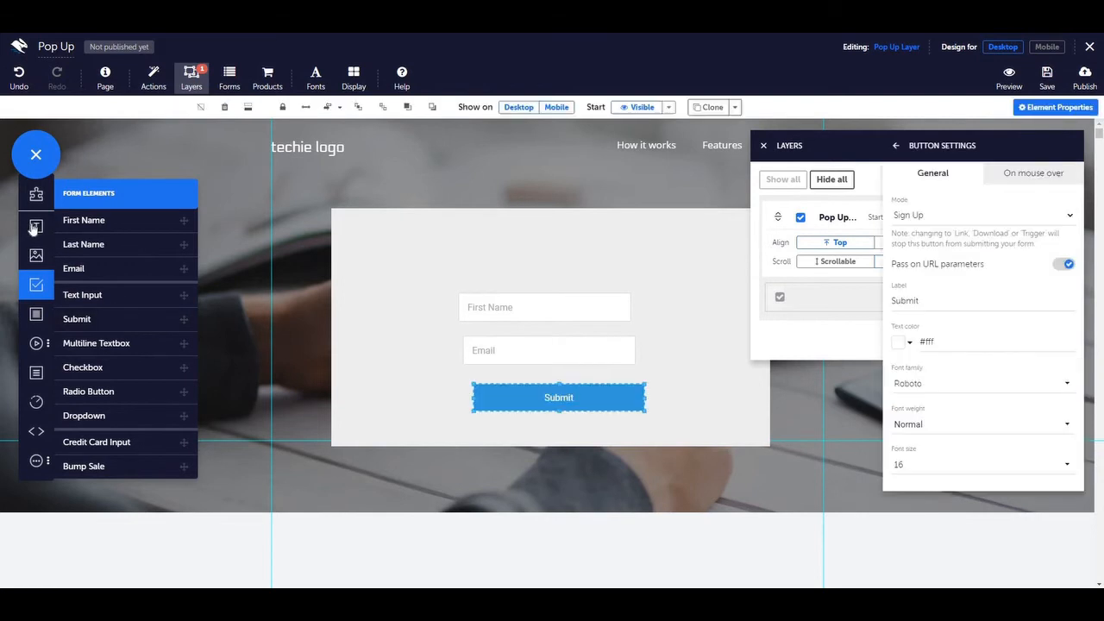
# Add the text "Catchy Headline" above the form fields, make it bold at size 26 and narrow its box to fit
pyautogui.moveTo(32, 227); pyautogui.dragTo(498, 255)
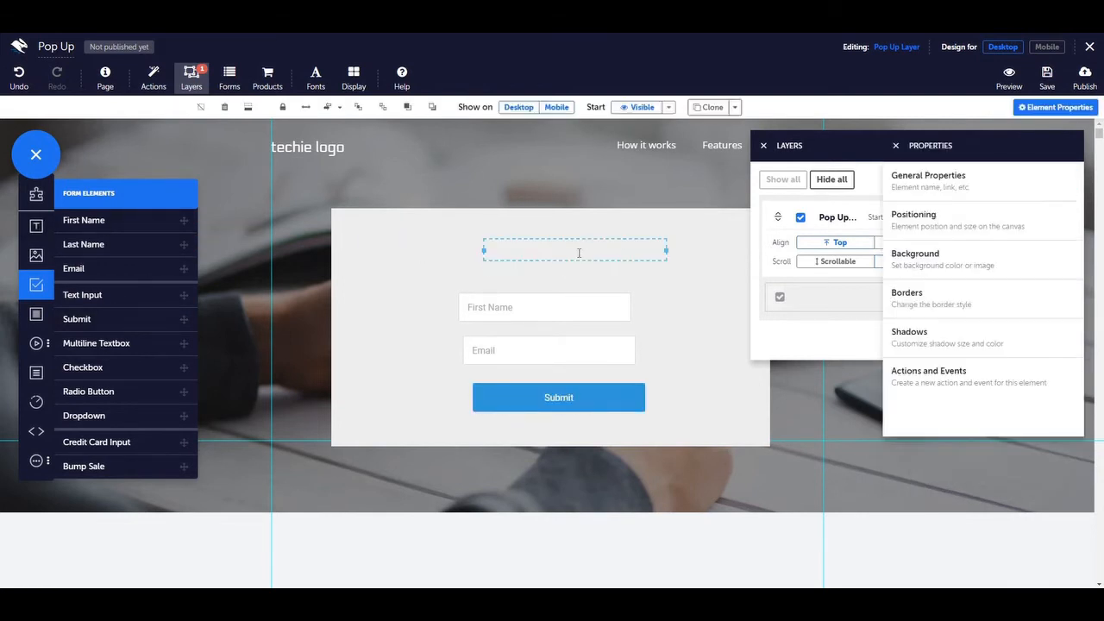
pyautogui.doubleClick(579, 253)
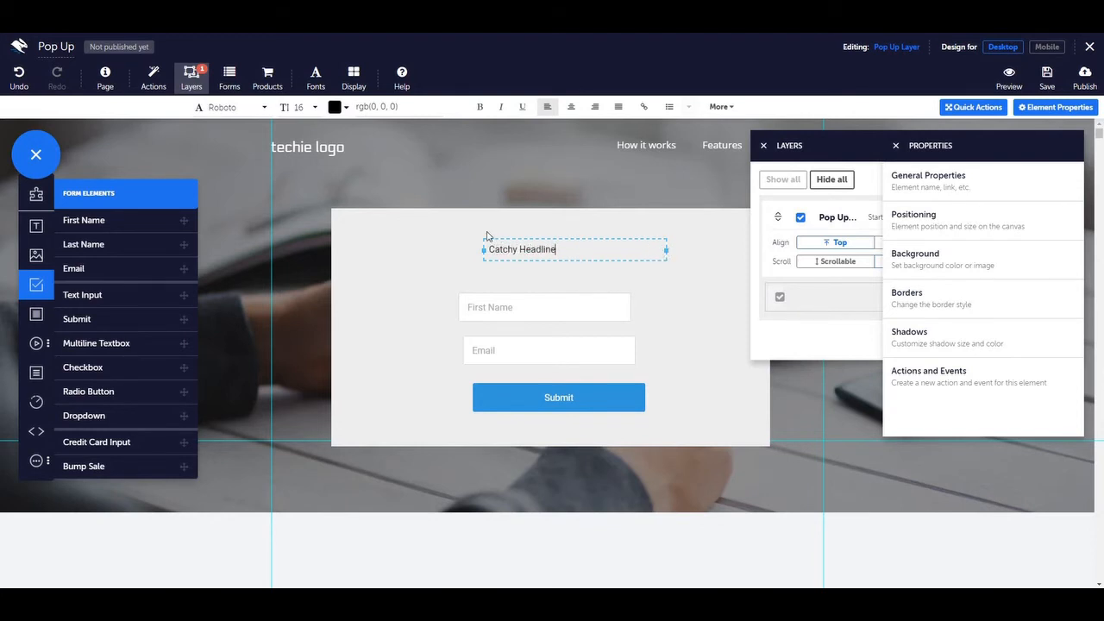
pyautogui.hotkey('ctrl', 'a')
pyautogui.click(479, 107)
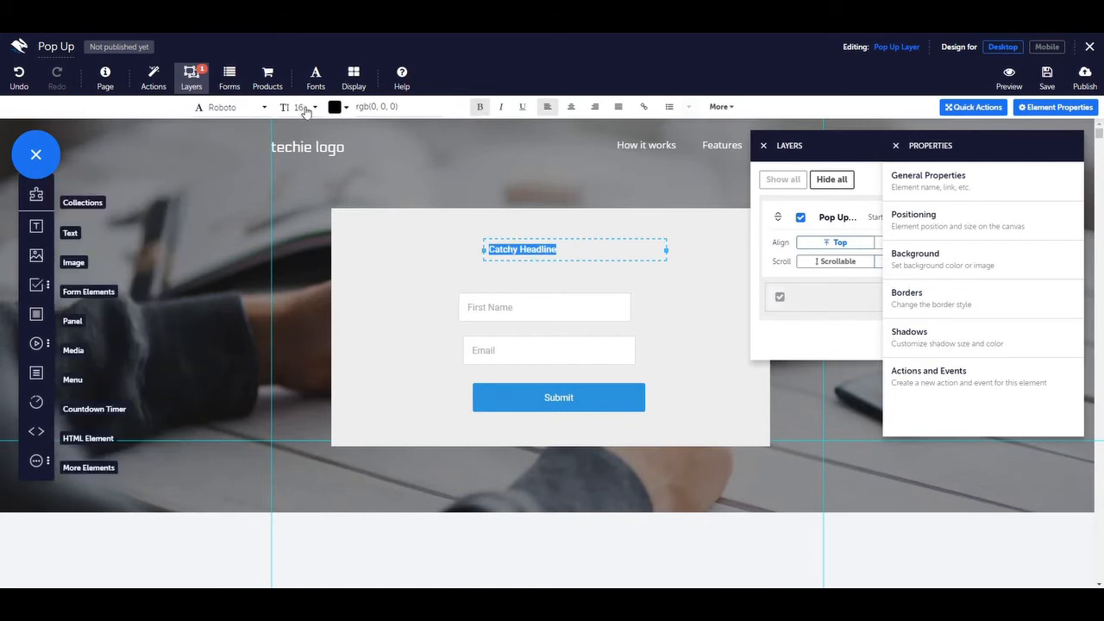
pyautogui.click(305, 111)
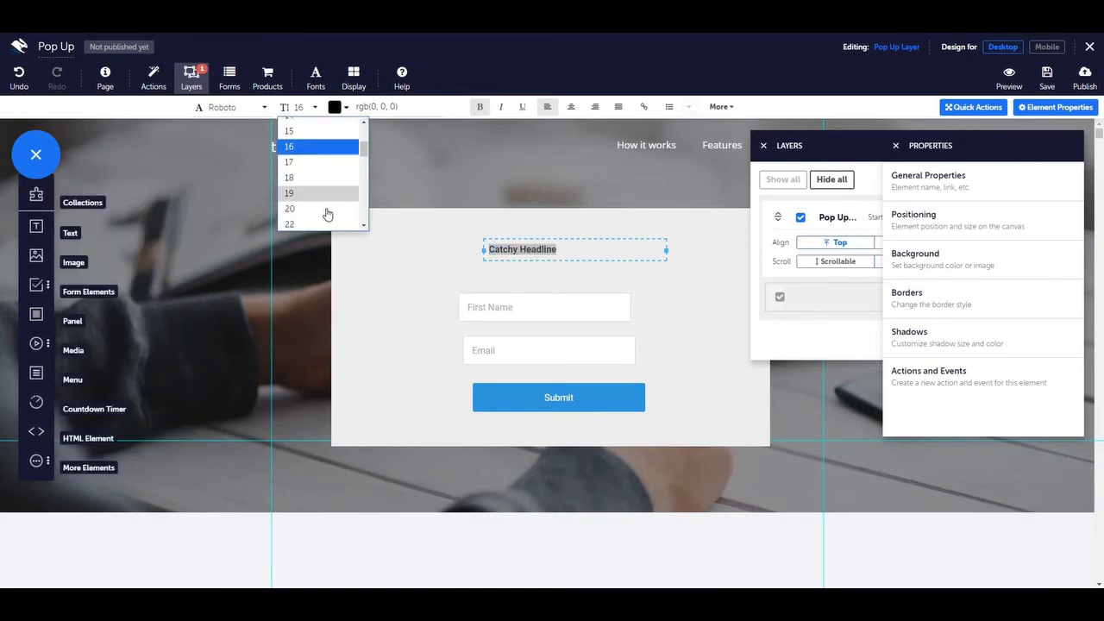
pyautogui.scroll(-2, 328, 214)
pyautogui.click(319, 215)
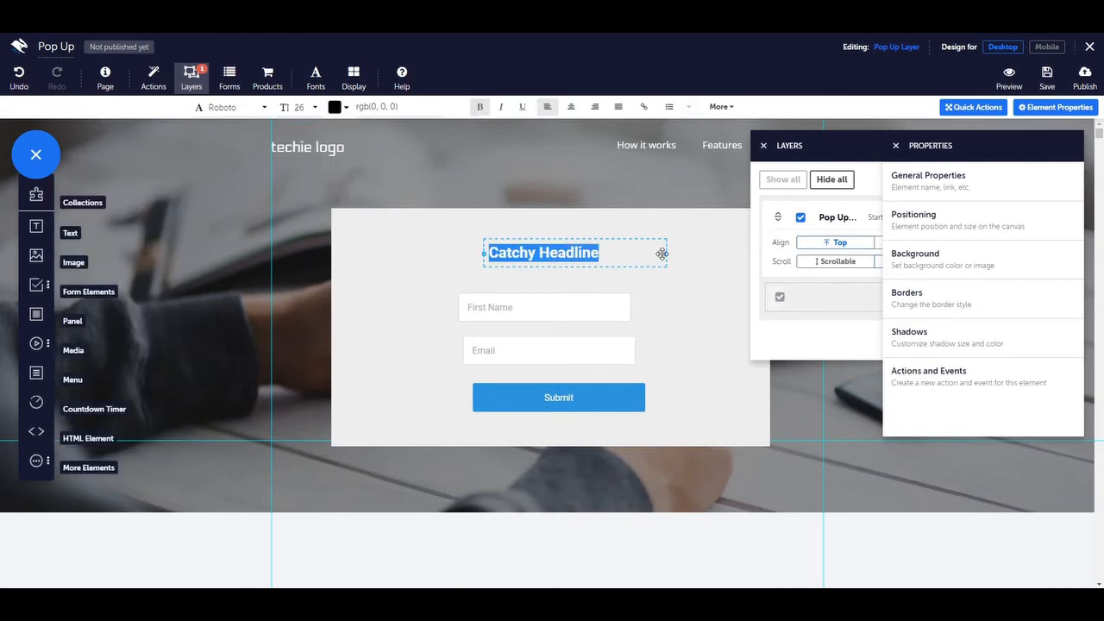
pyautogui.moveTo(664, 253); pyautogui.dragTo(606, 254)
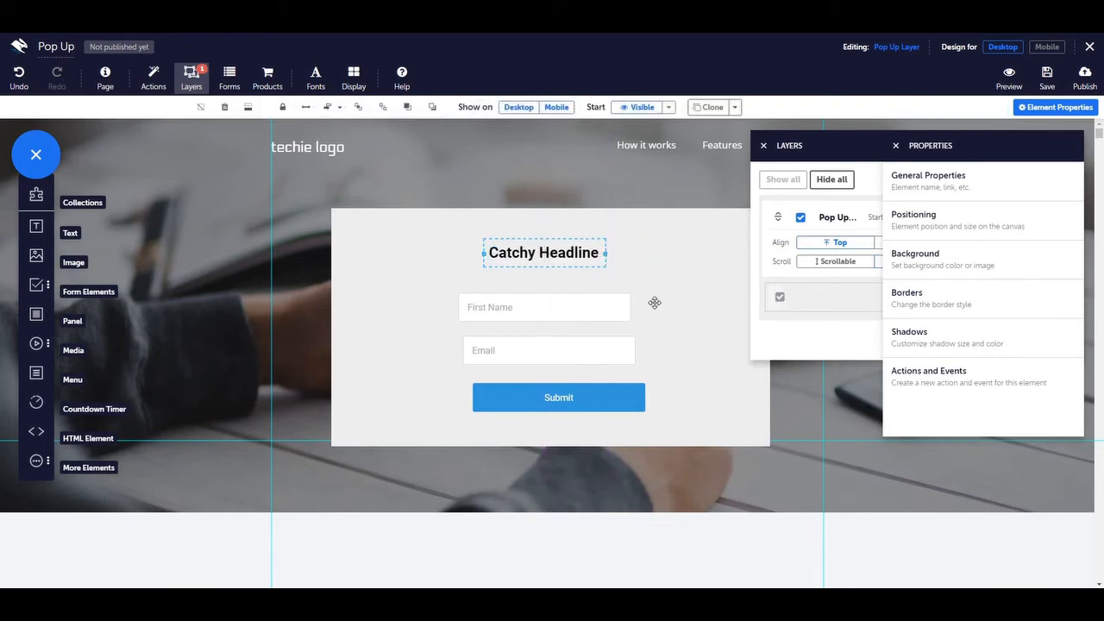
# Center-align the headline, input fields and Submit button within the panel using container mode
pyautogui.click(625, 291)
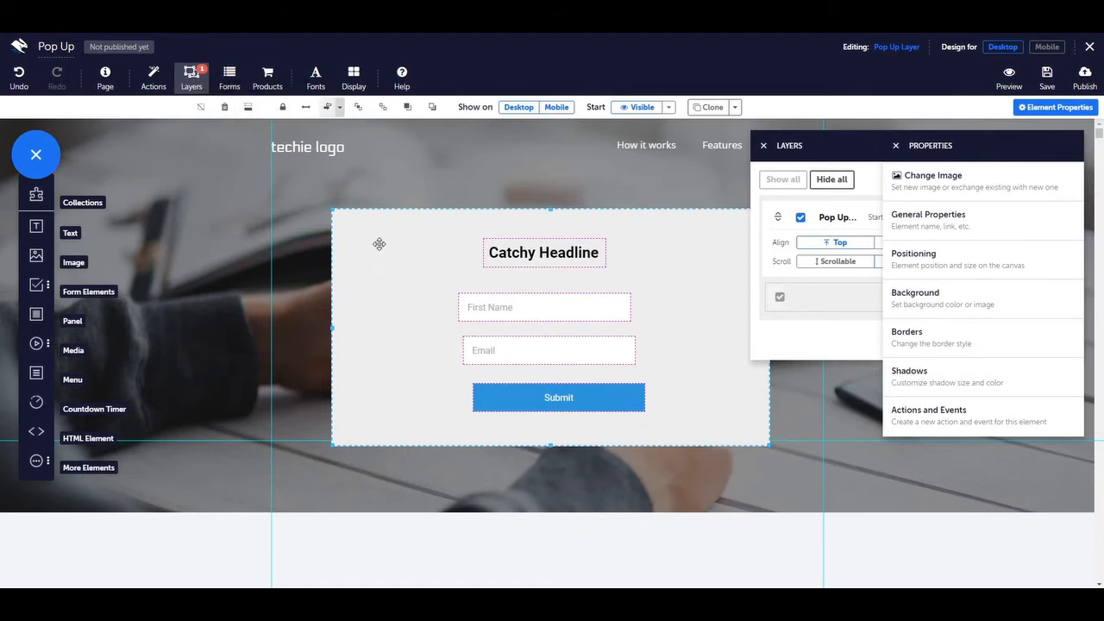
pyautogui.click(339, 108)
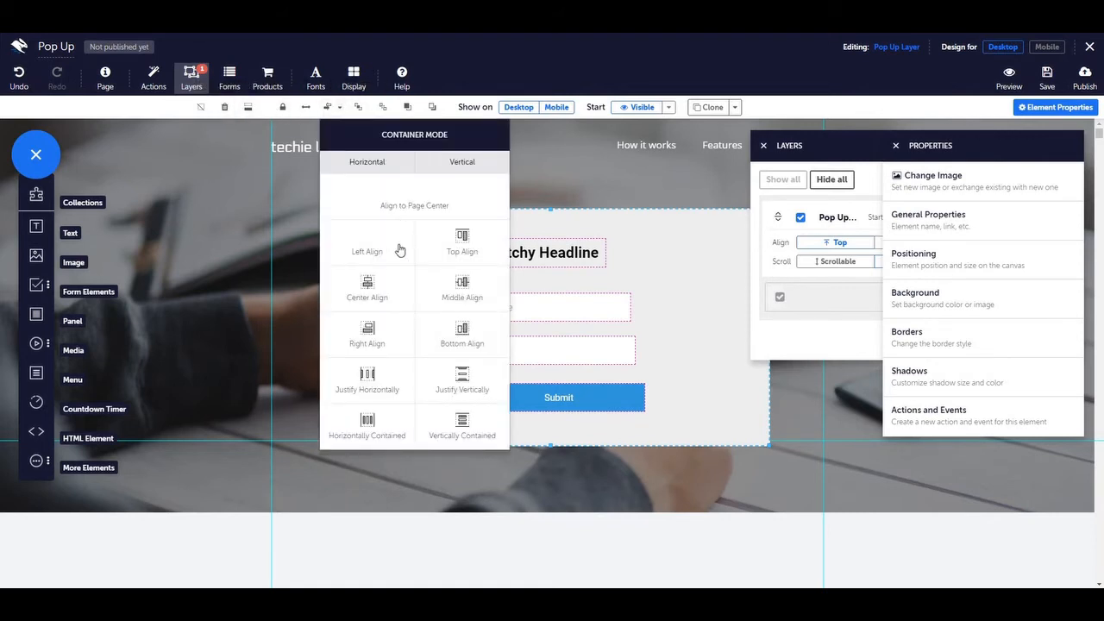
pyautogui.click(395, 301)
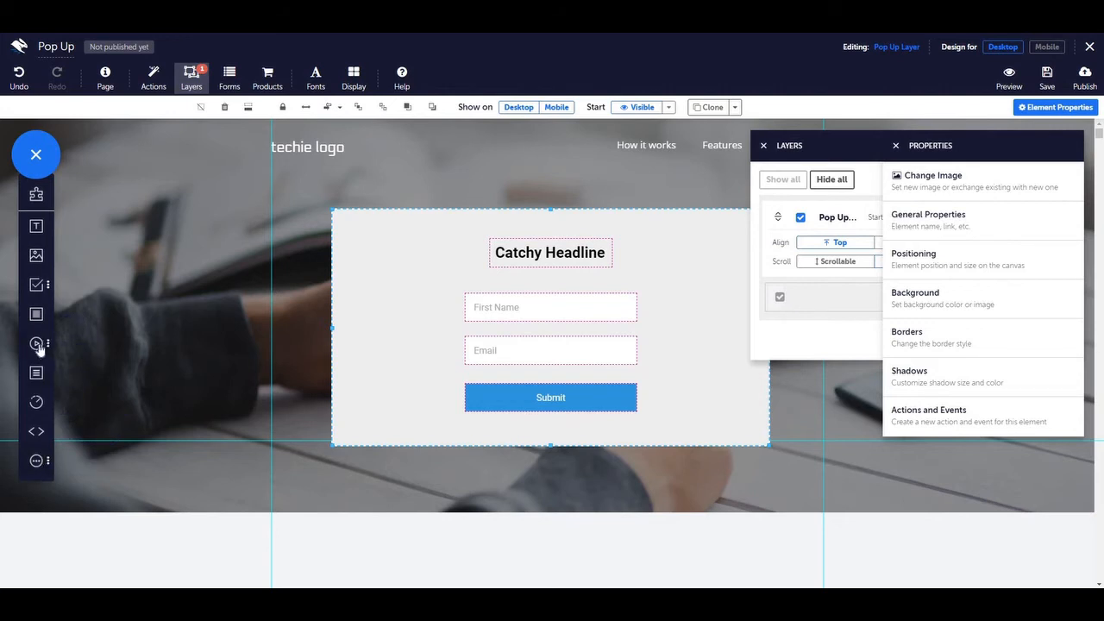
# Add a second submit button in the panel's upper-left corner, narrow it and label it "Close"
pyautogui.click(44, 286)
pyautogui.moveTo(89, 321); pyautogui.dragTo(417, 226)
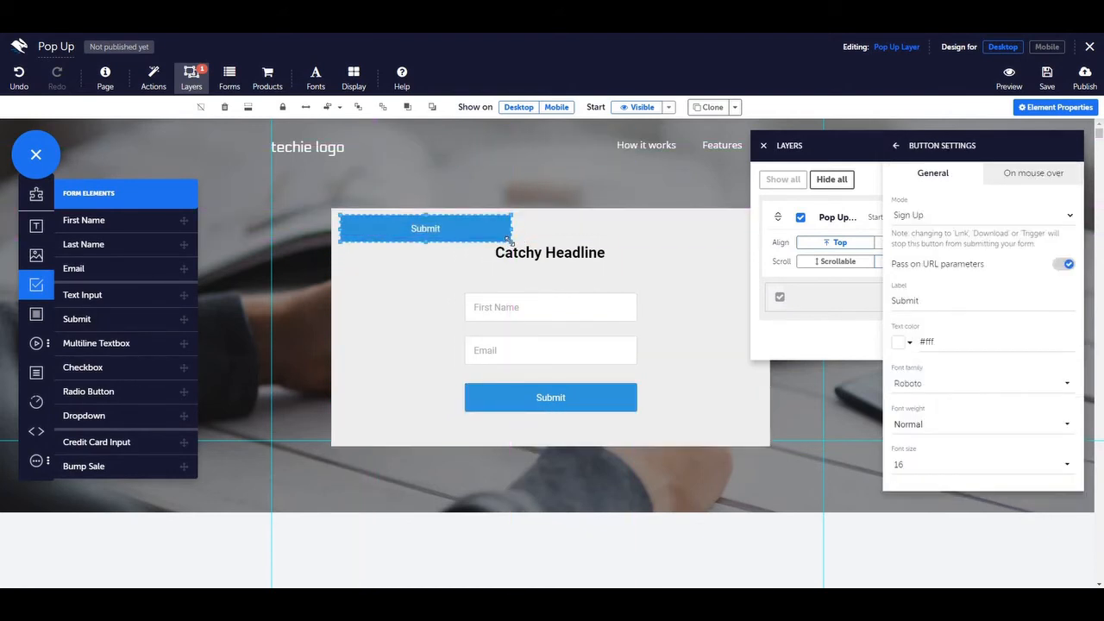
pyautogui.moveTo(511, 229); pyautogui.dragTo(439, 233)
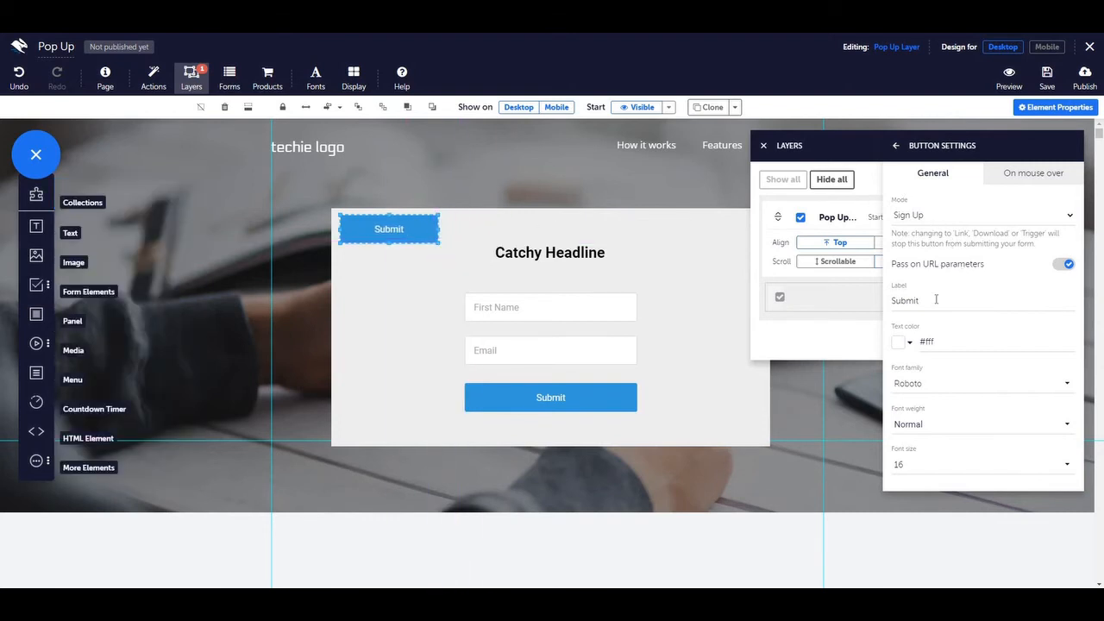
pyautogui.doubleClick(890, 306)
pyautogui.write('Close')
# Set the Close button's mode to Trigger and start a new action for it with the On click event
pyautogui.click(955, 213)
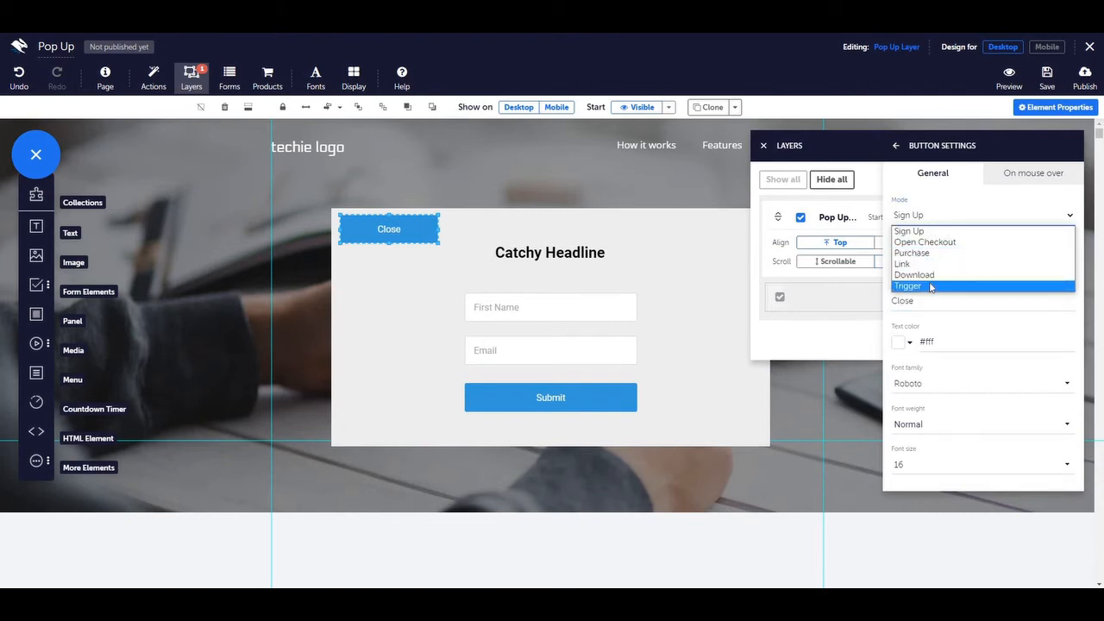
pyautogui.click(931, 286)
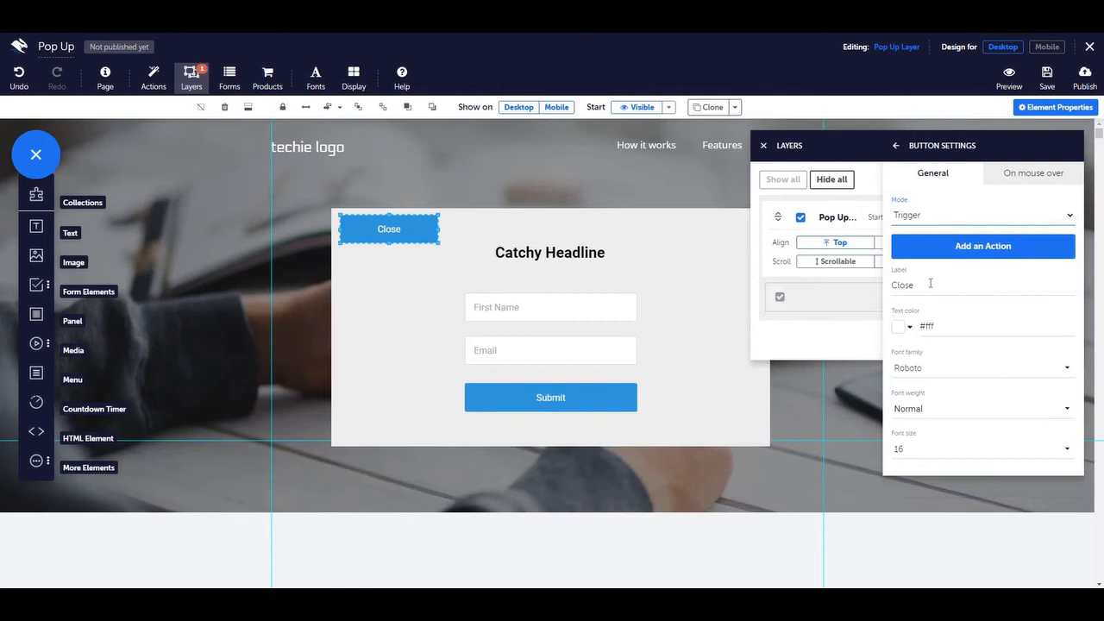
pyautogui.click(998, 247)
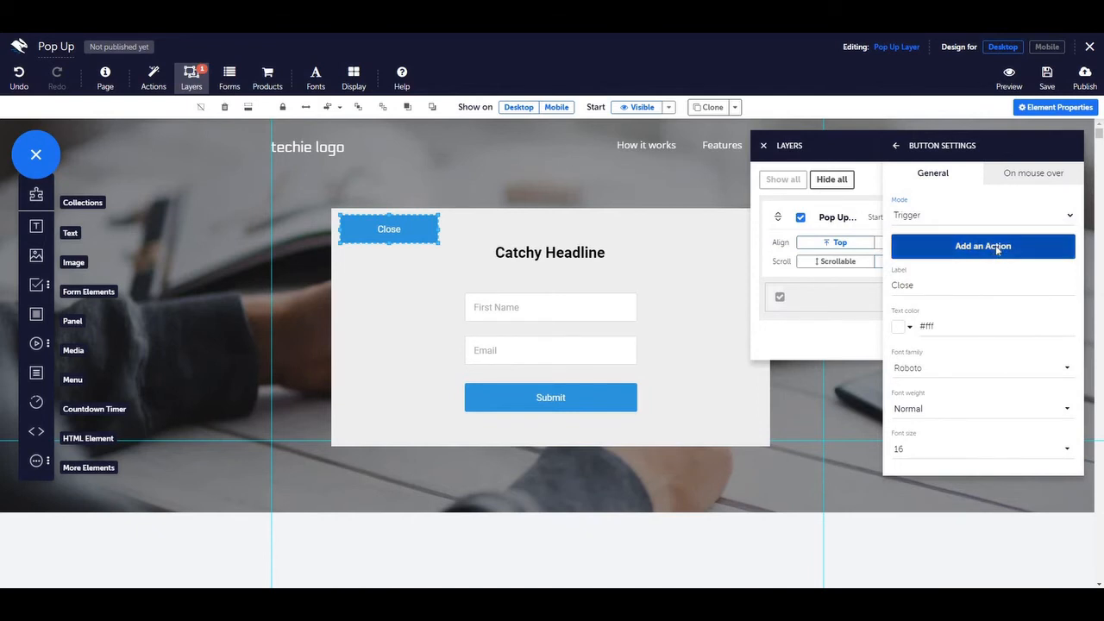
pyautogui.click(940, 418)
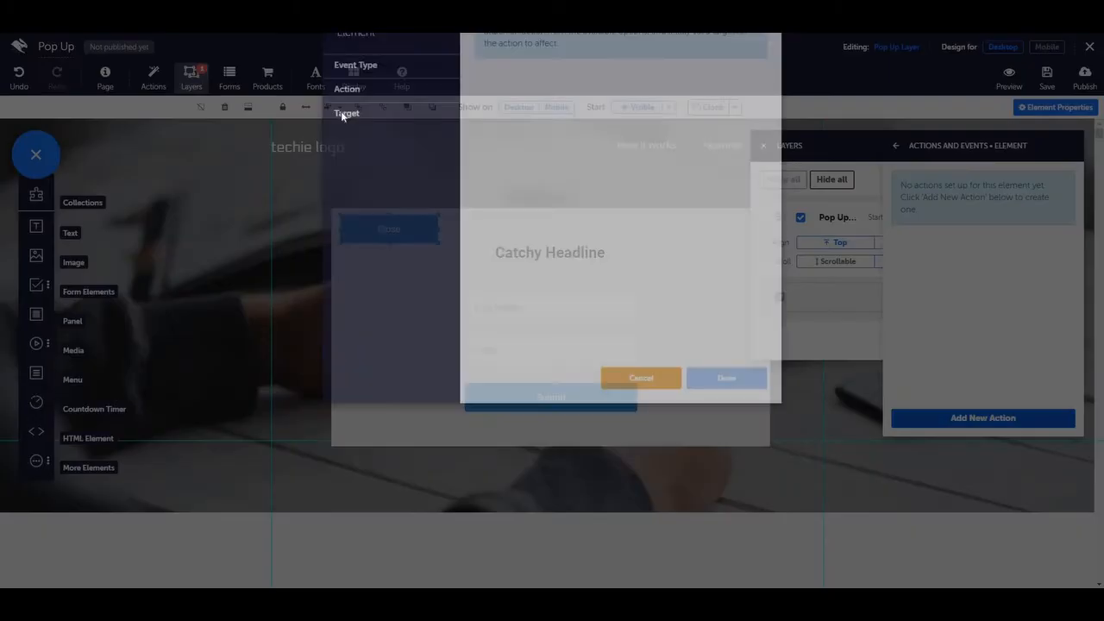
pyautogui.click(447, 133)
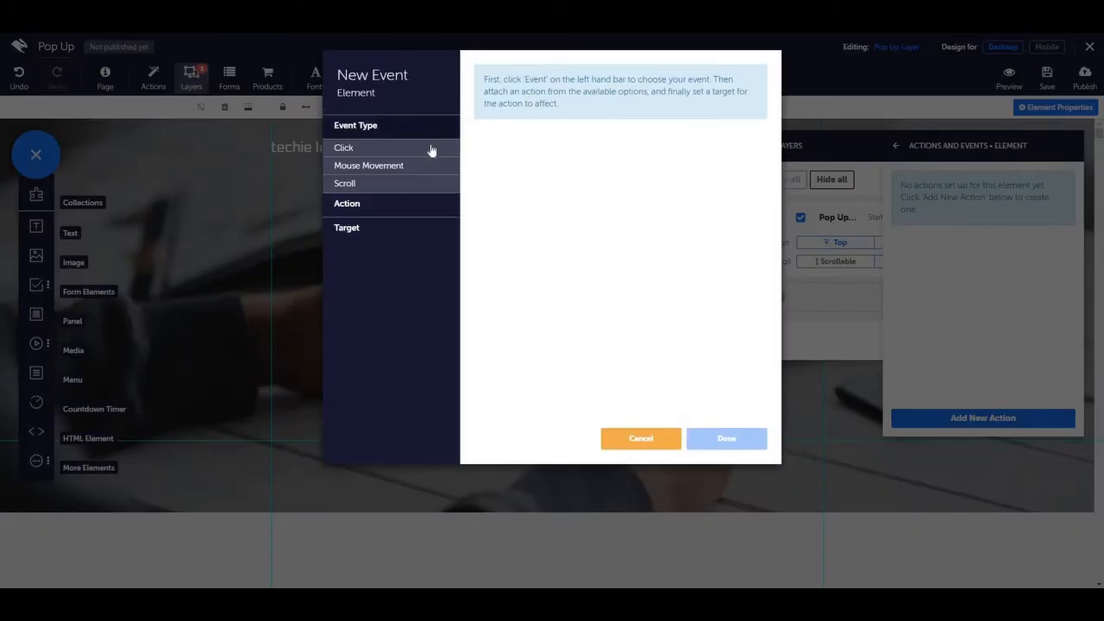
pyautogui.click(431, 150)
pyautogui.click(522, 119)
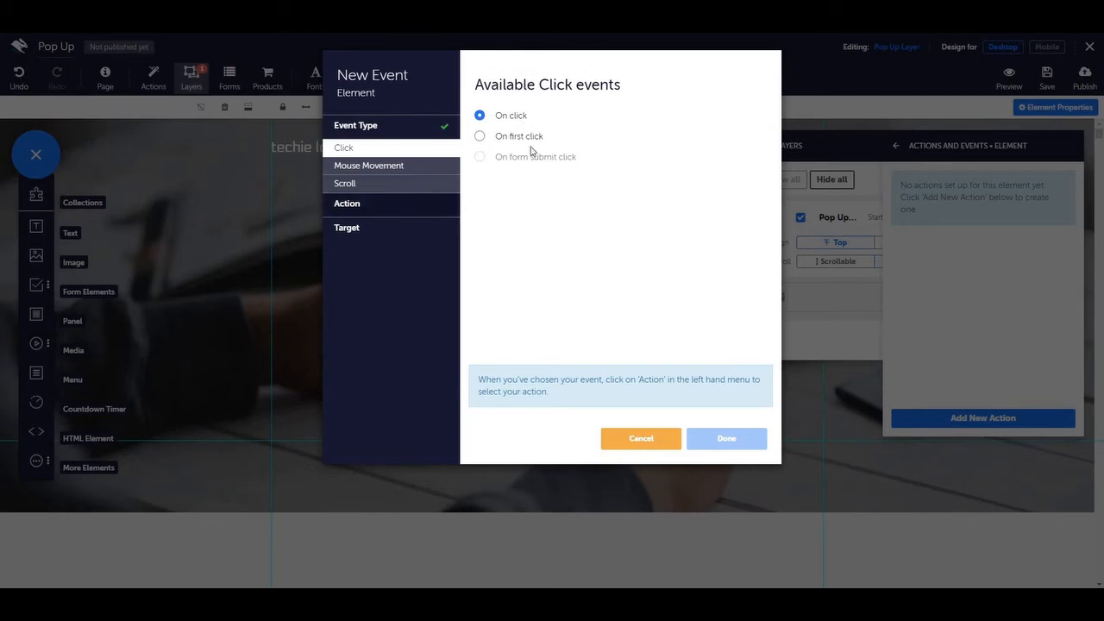
# Set the event's action to Fade out target with Layer Pop Up Layer as the target, and save it
pyautogui.click(415, 207)
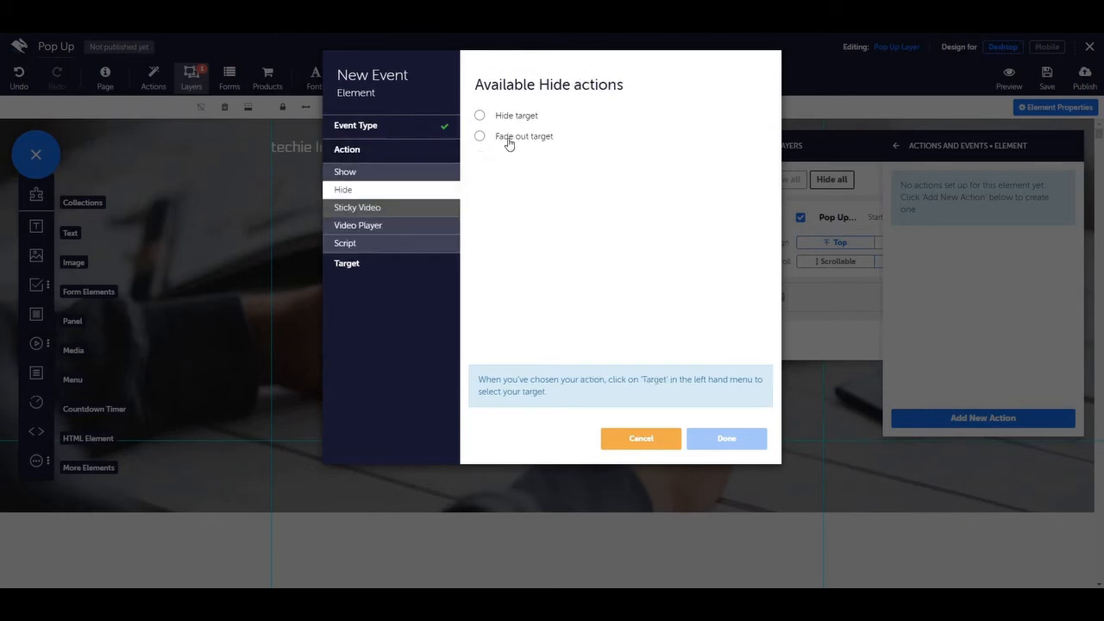
pyautogui.click(509, 143)
pyautogui.click(431, 267)
pyautogui.click(516, 133)
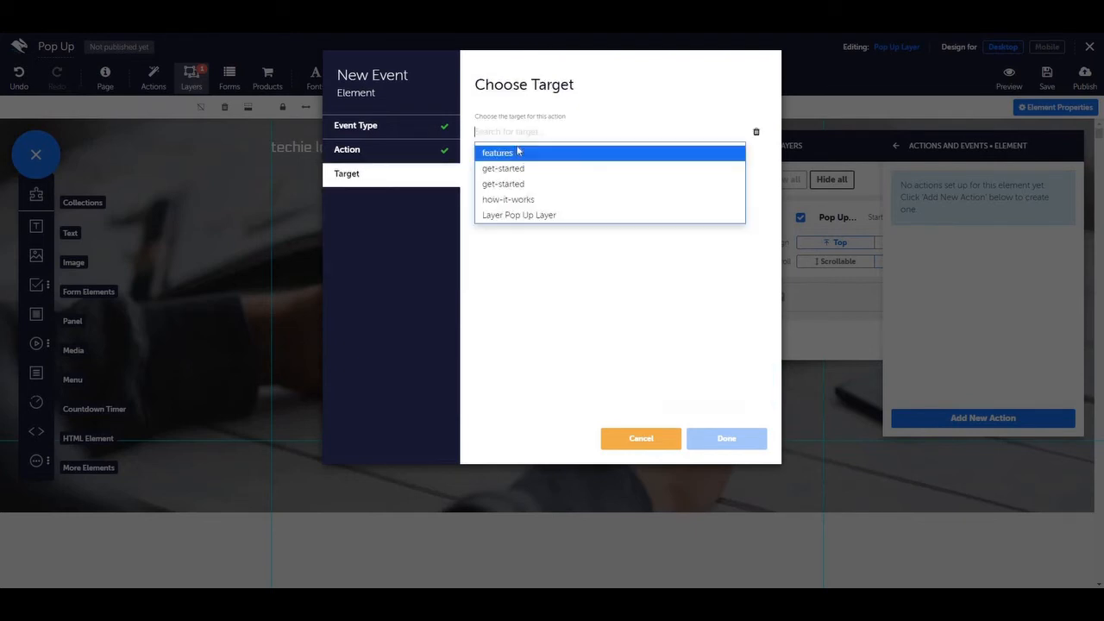
pyautogui.click(519, 215)
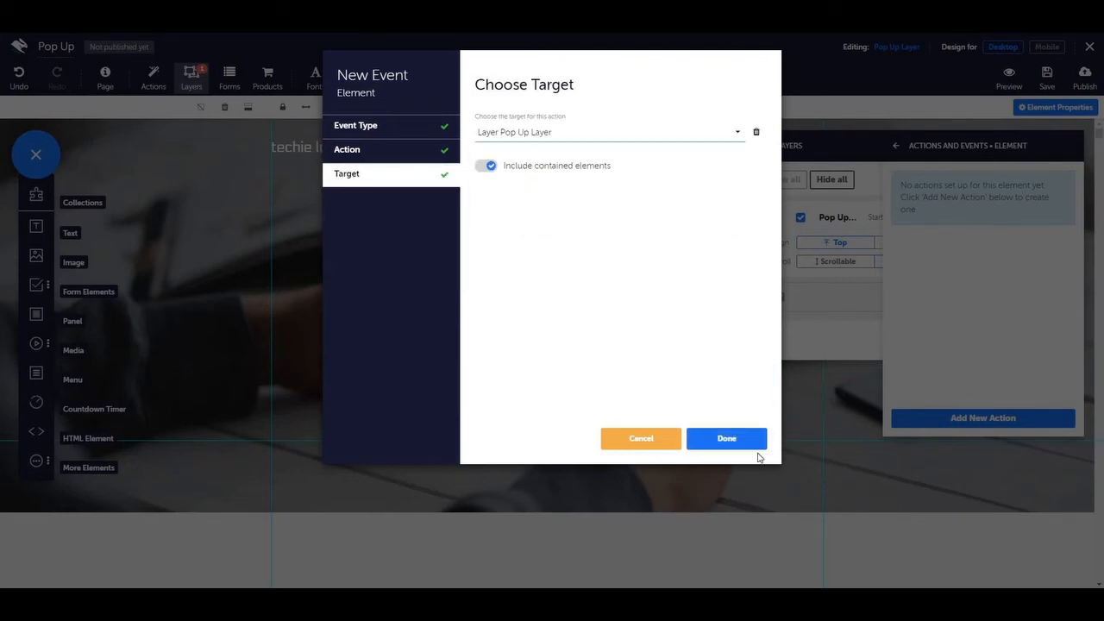
pyautogui.click(726, 440)
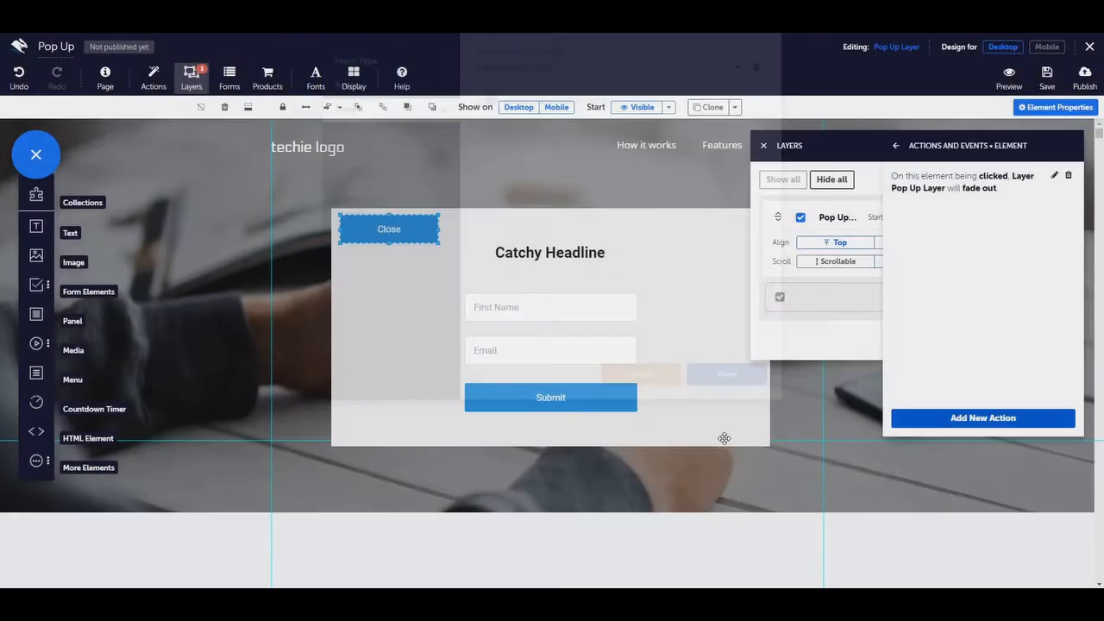
# Leave the Close button's properties and hide the Pop Up layer in the editor to return to the Main Page
pyautogui.click(897, 147)
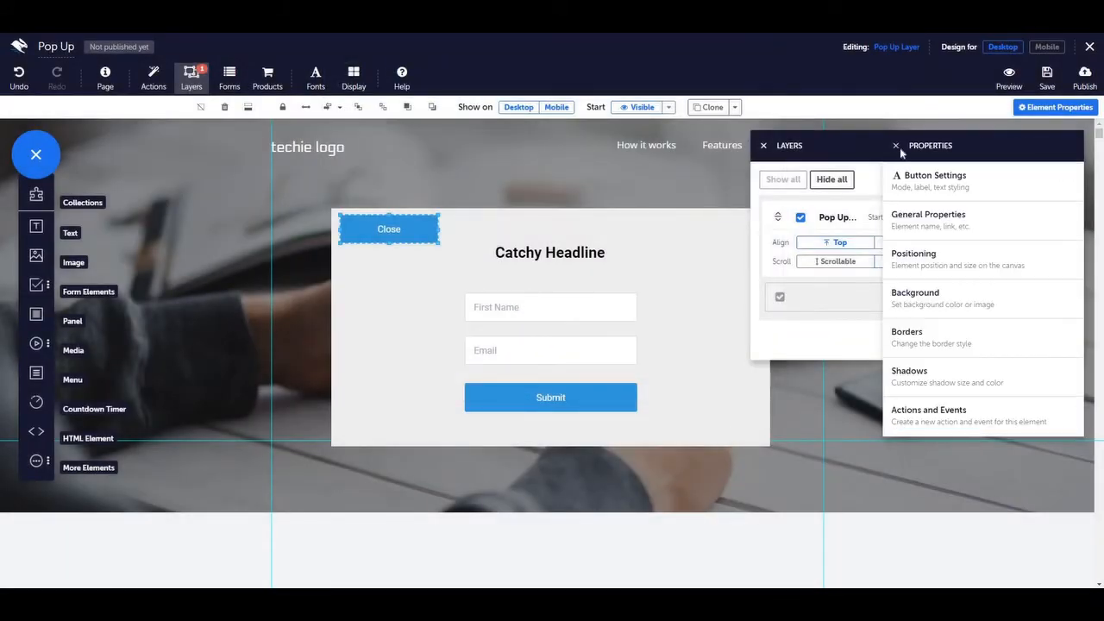
pyautogui.click(897, 146)
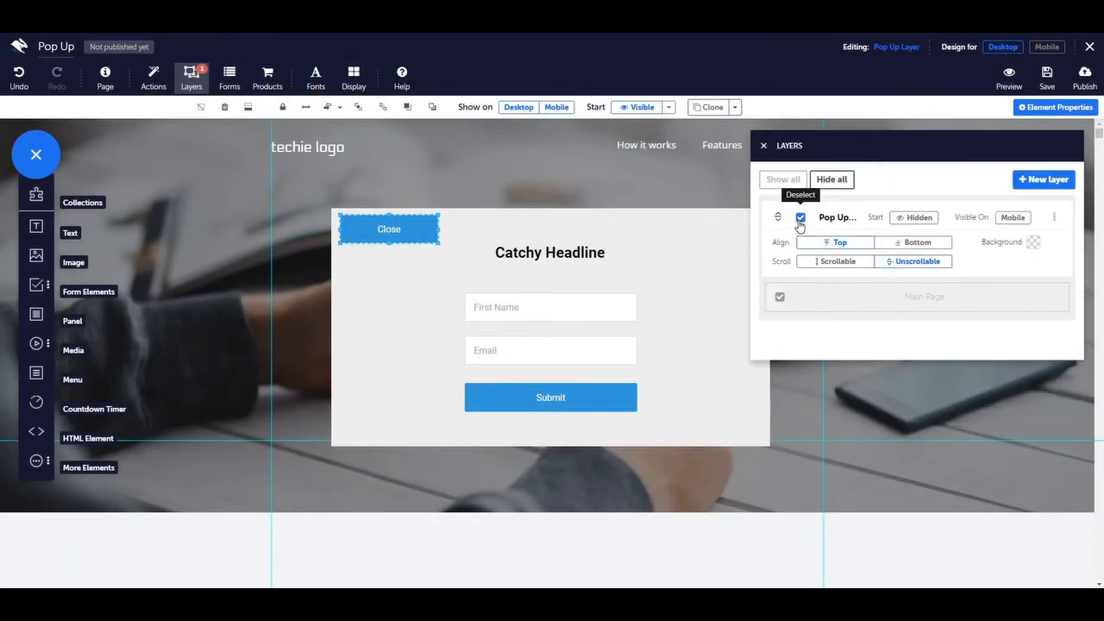
pyautogui.click(799, 218)
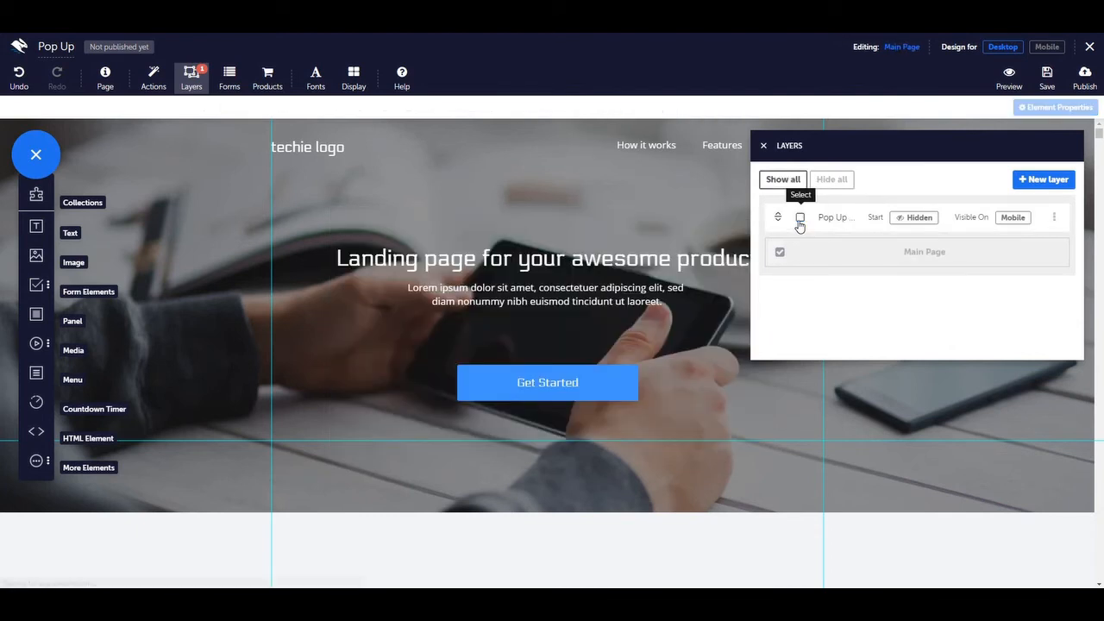
pyautogui.click(598, 367)
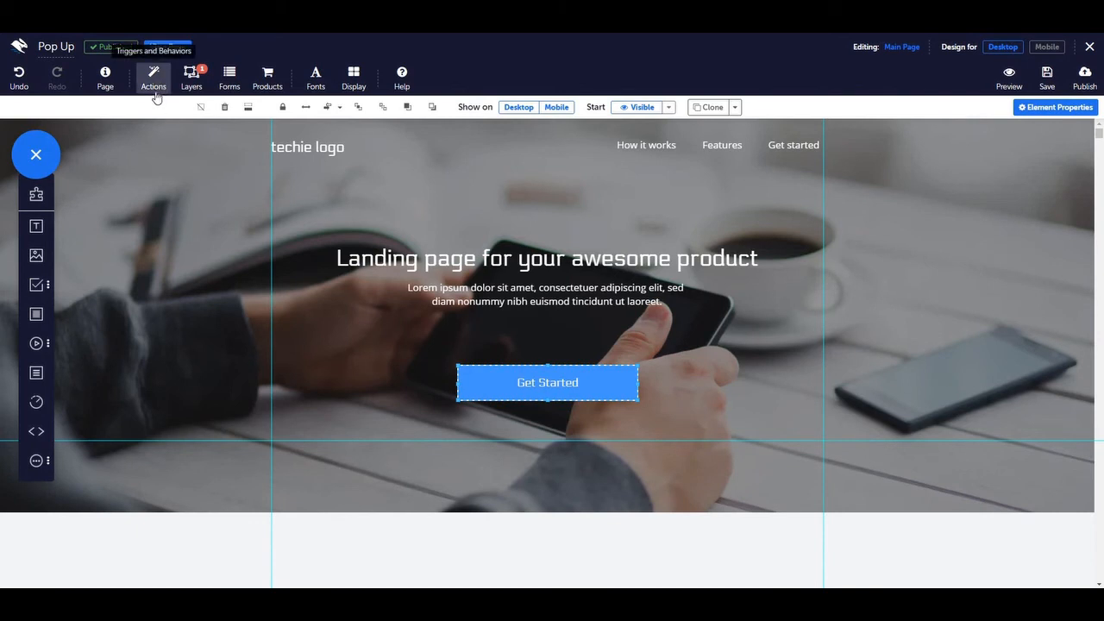
# Start a new page-level action with the exit intent event "On mouse leaving viewport (exit intent)"
pyautogui.click(155, 95)
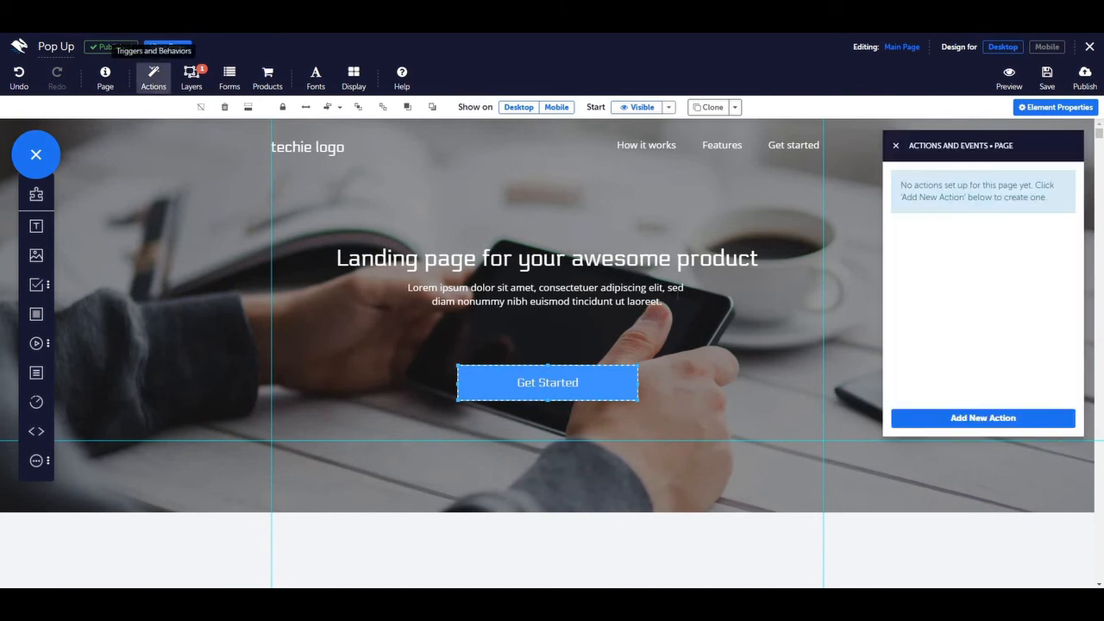
pyautogui.click(945, 421)
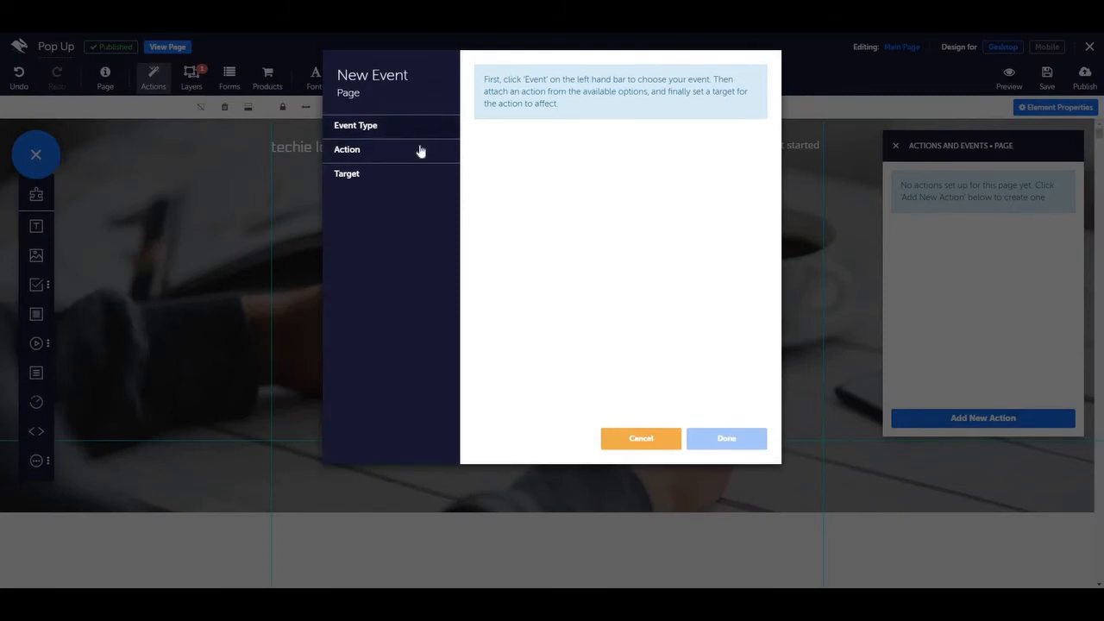
pyautogui.click(419, 150)
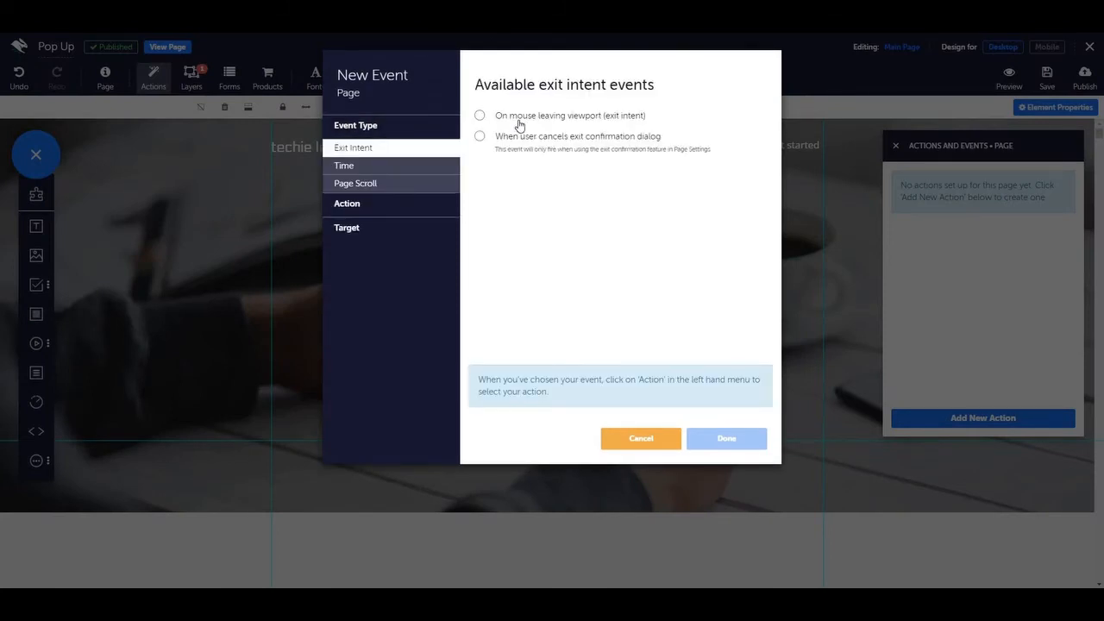
pyautogui.click(520, 123)
# Set the page event's action to Fade In target with Layer Pop Up Layer as the target, and confirm the event
pyautogui.click(426, 206)
pyautogui.click(418, 176)
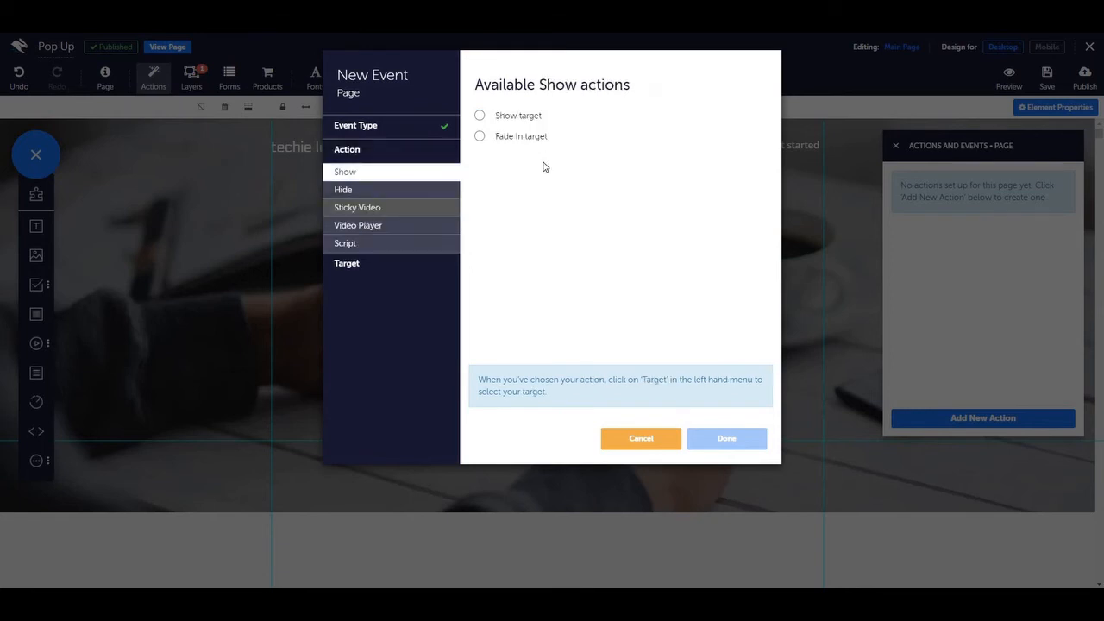
pyautogui.click(494, 136)
pyautogui.click(439, 265)
pyautogui.click(546, 133)
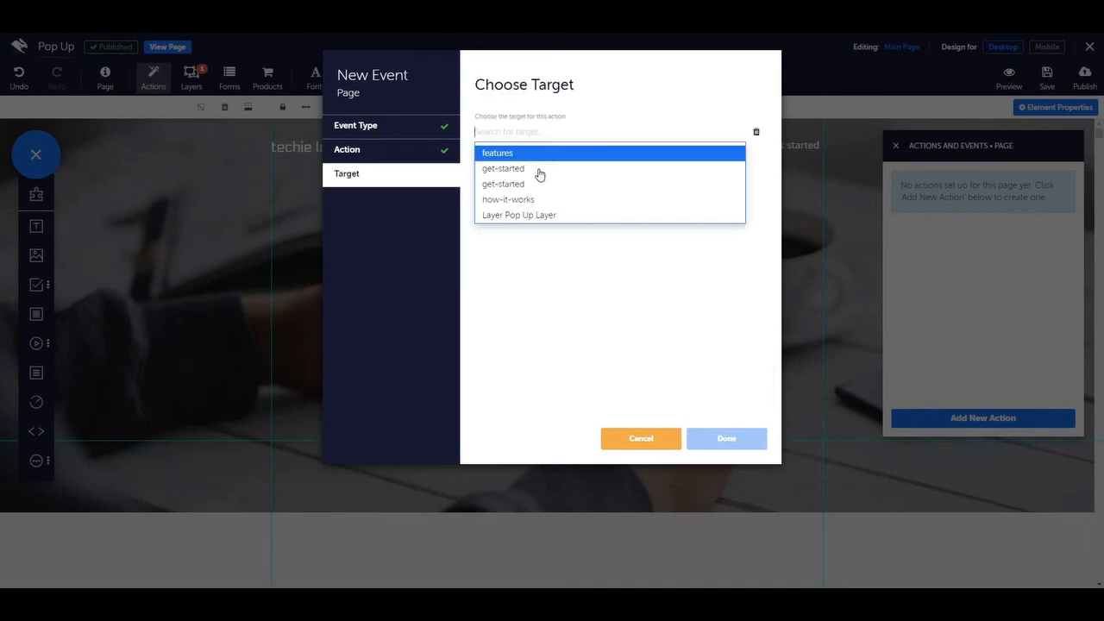
pyautogui.click(537, 219)
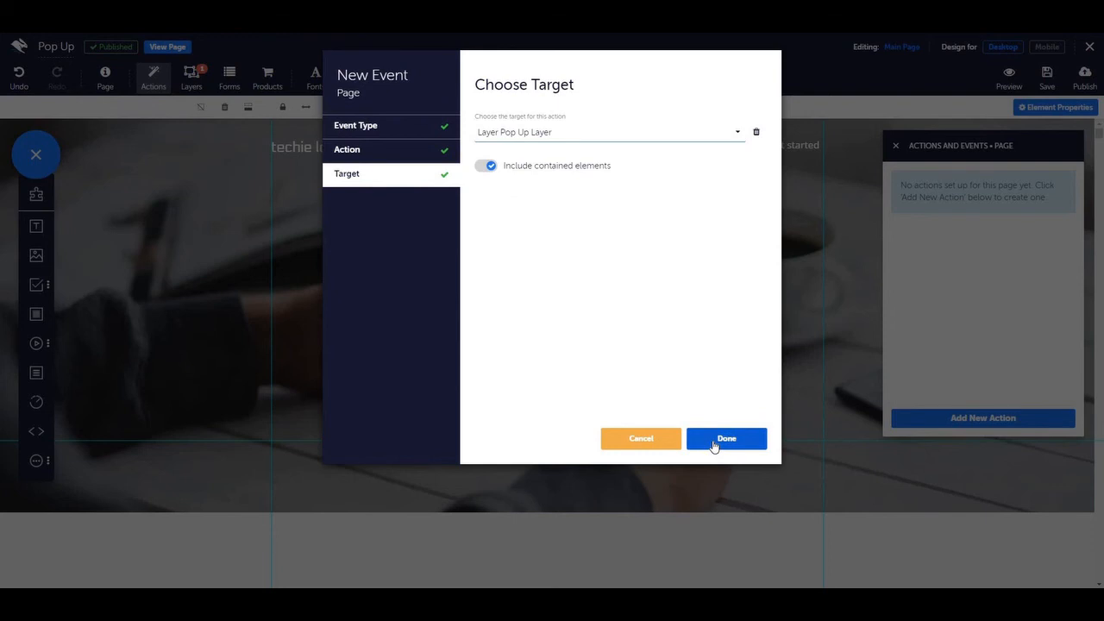
pyautogui.click(713, 441)
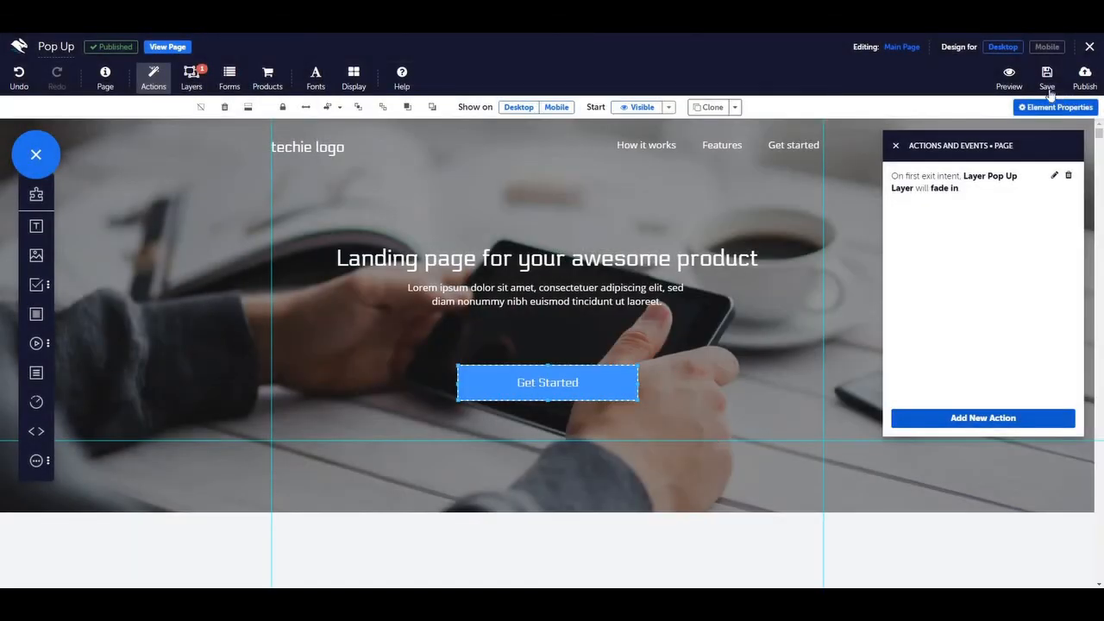
# Save the page and publish it under the path popupexample
pyautogui.click(1048, 92)
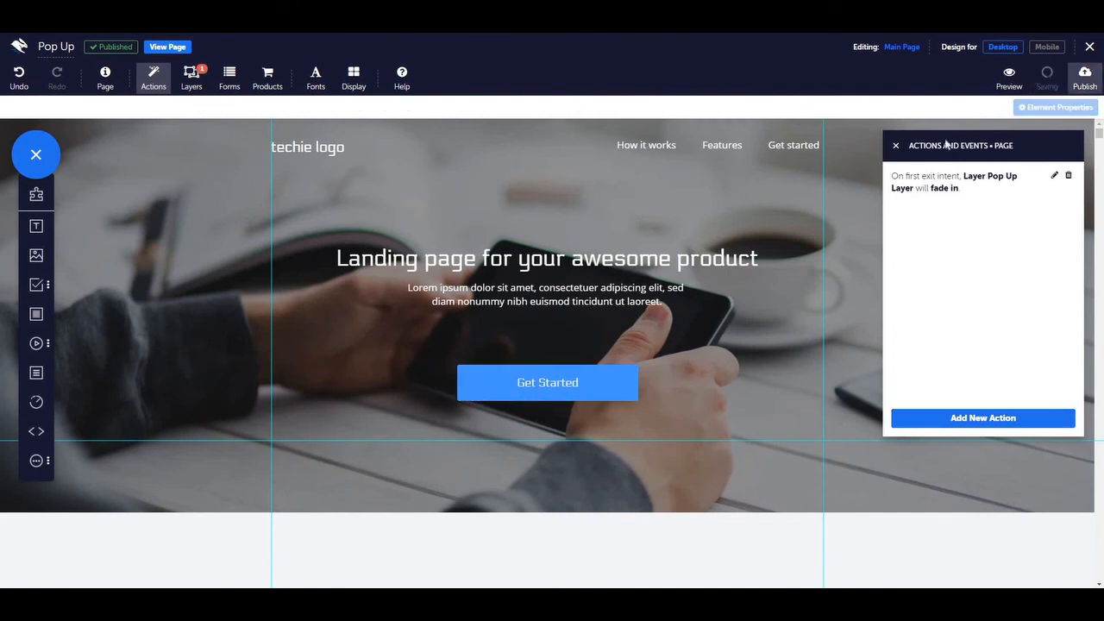
pyautogui.click(1084, 76)
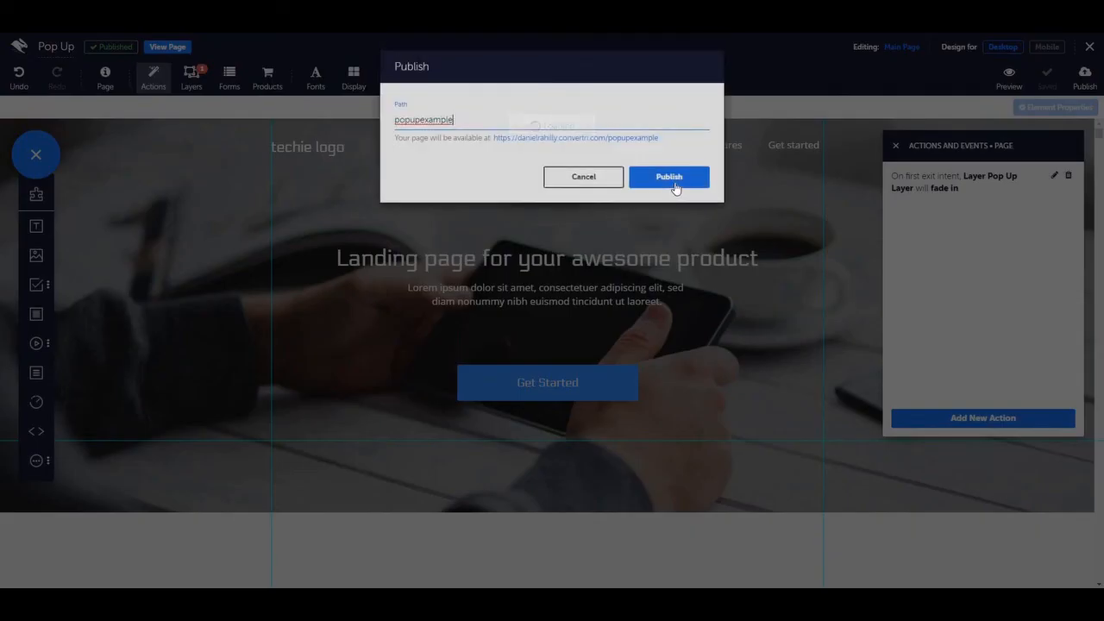
pyautogui.click(675, 188)
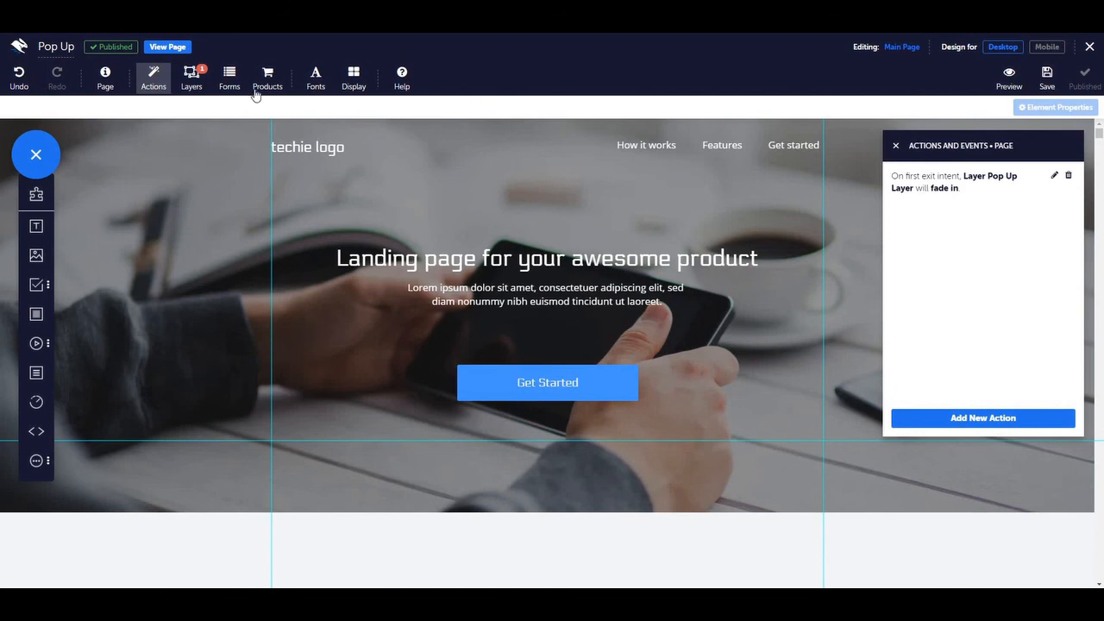
# View the published page and test the exit-intent pop-up, dismissing it with its Close button
pyautogui.click(167, 47)
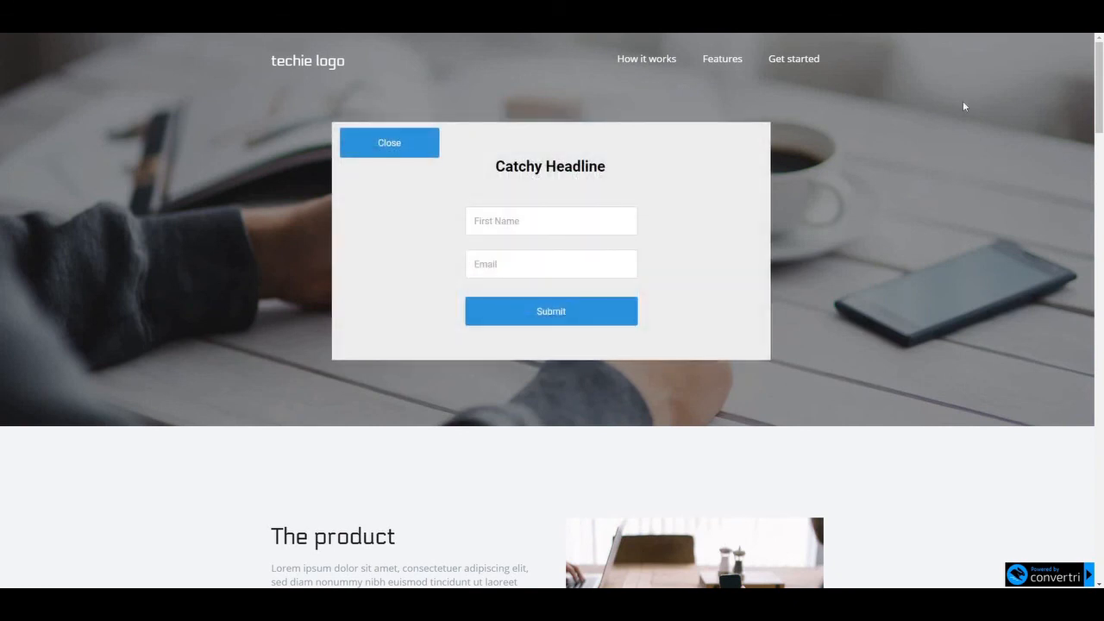
pyautogui.click(389, 143)
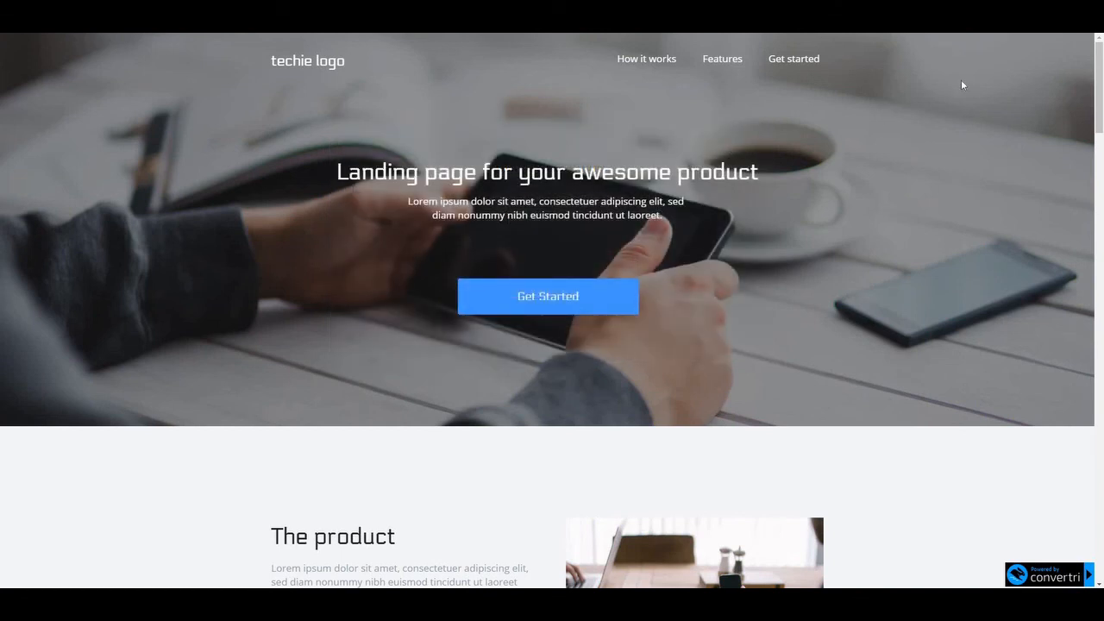